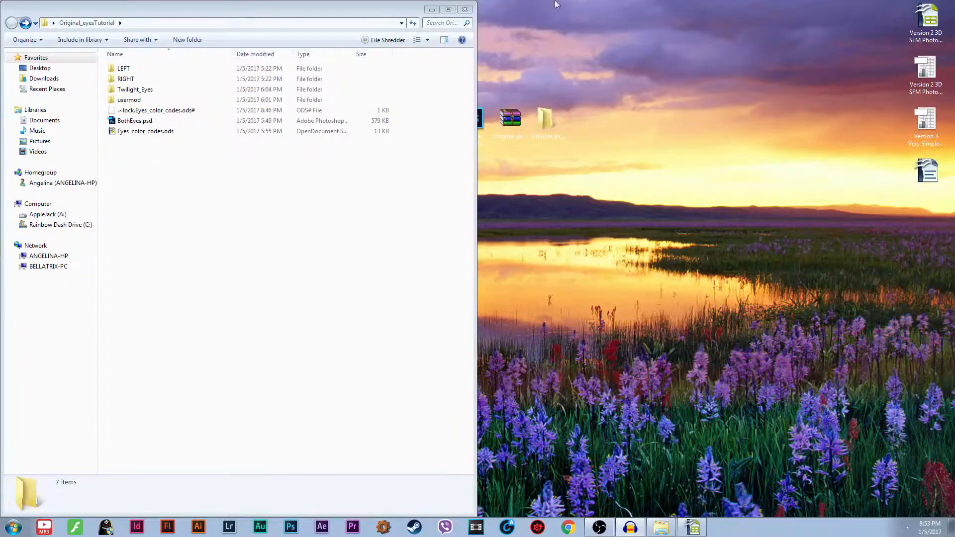
Close the Original_eyesTutorial folder window and launch VTFEdit, placing its window fully within the desktop.
{"action": "left_click", "coordinate": [463, 11]}
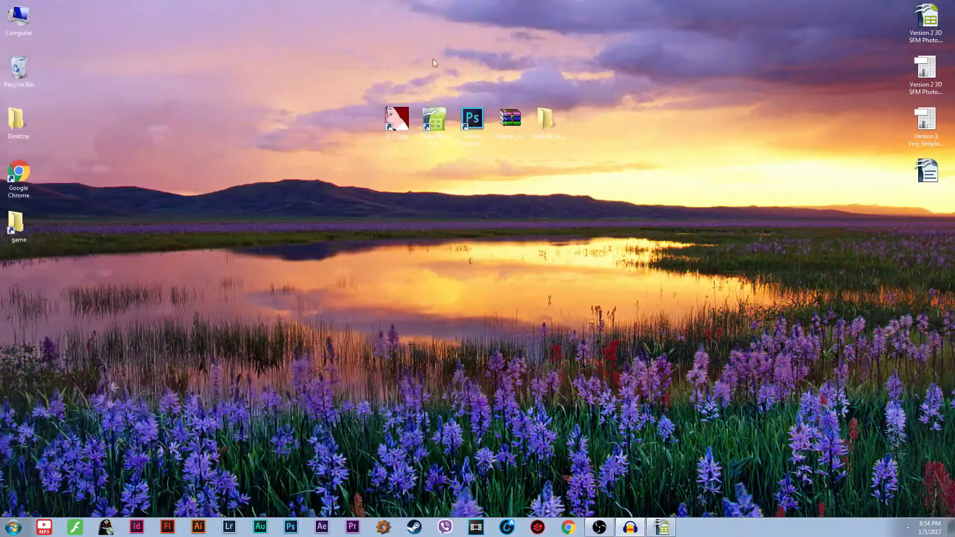
{"action": "double_click", "coordinate": [397, 119]}
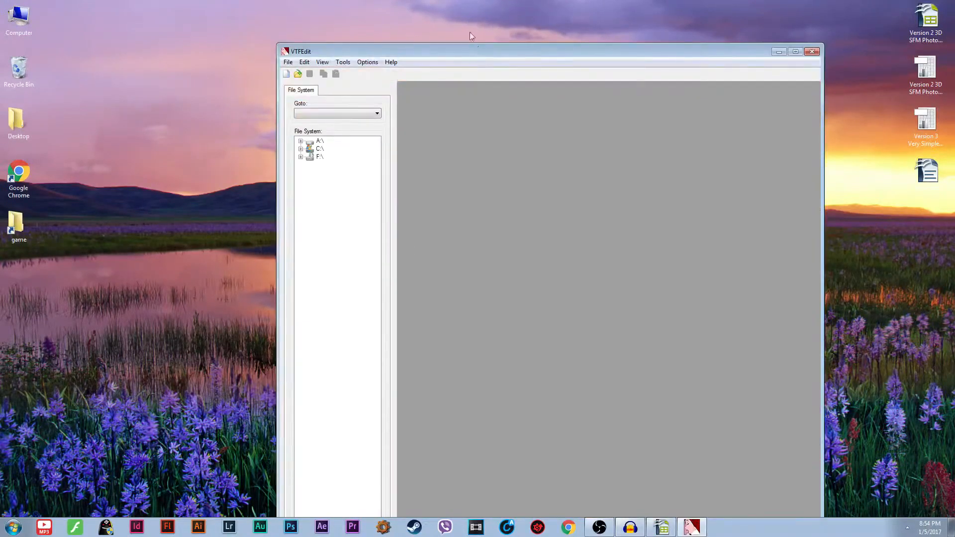
{"action": "left_click_drag", "start_coordinate": [476, 55], "coordinate": [448, 13]}
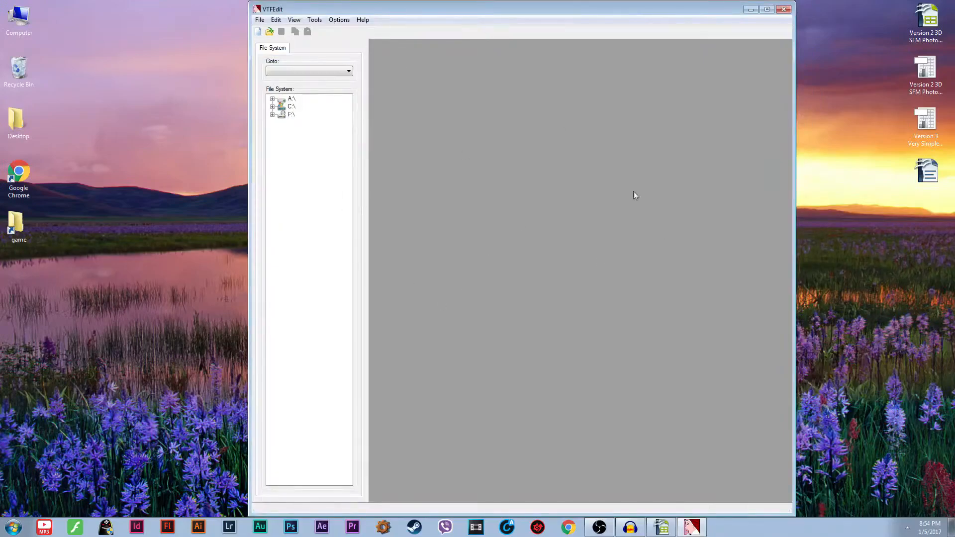
Start a file import and browse to the Left folder inside Original_eyesTutorial > Twilight_Eyes on the desktop.
{"action": "left_click", "coordinate": [263, 21]}
{"action": "left_click", "coordinate": [278, 83]}
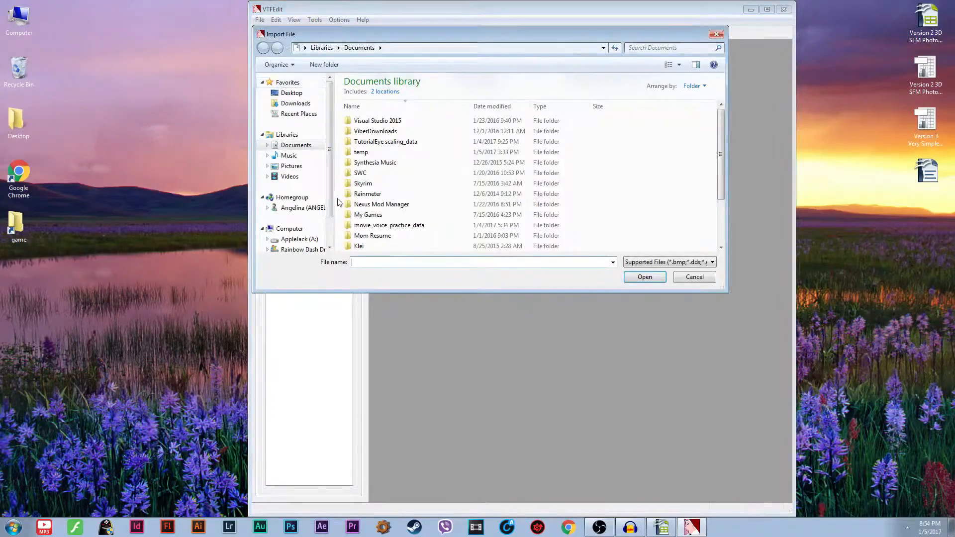
{"action": "left_click", "coordinate": [292, 95]}
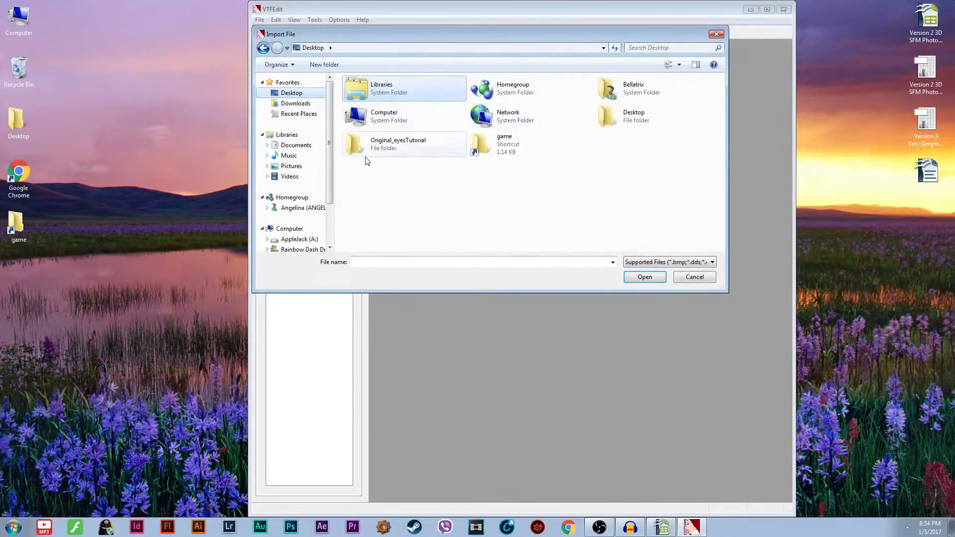
{"action": "double_click", "coordinate": [384, 155]}
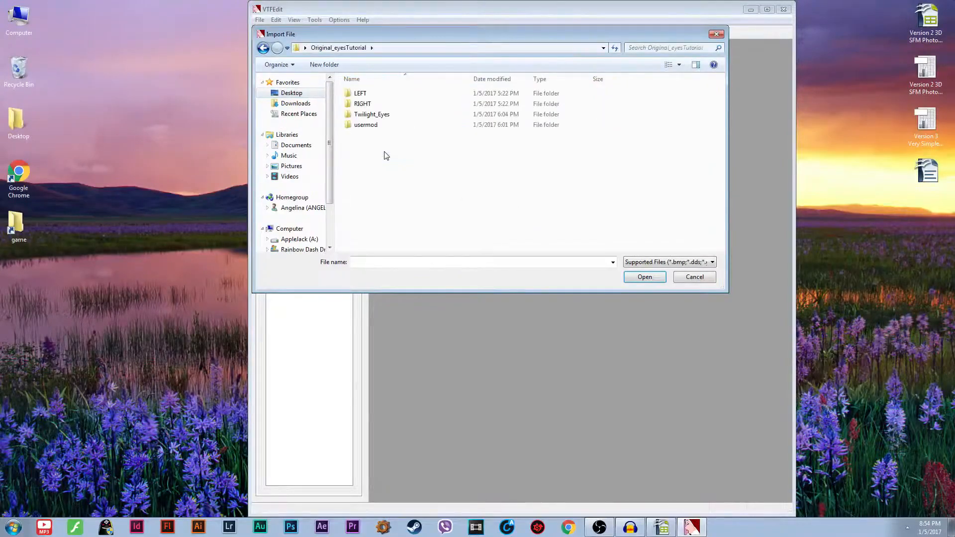
{"action": "double_click", "coordinate": [360, 117]}
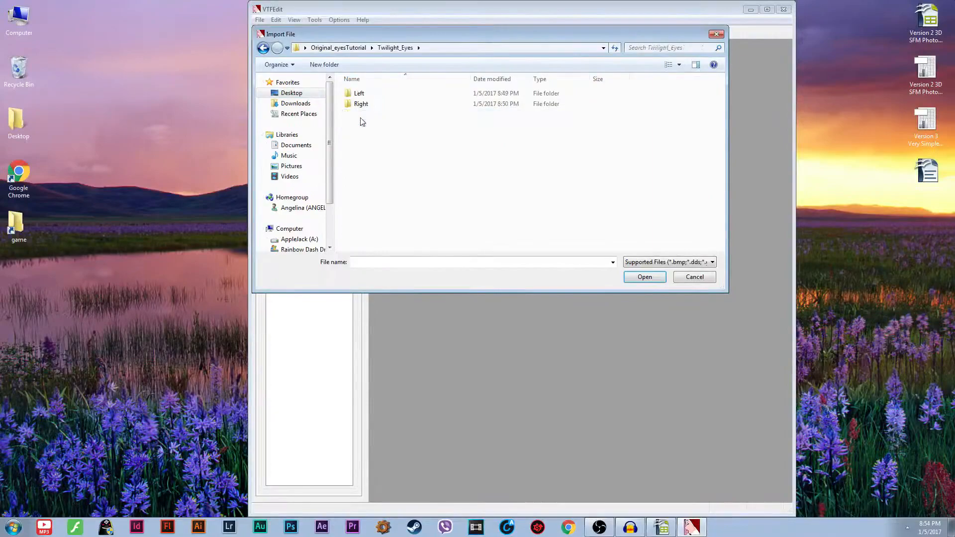
{"action": "double_click", "coordinate": [357, 94]}
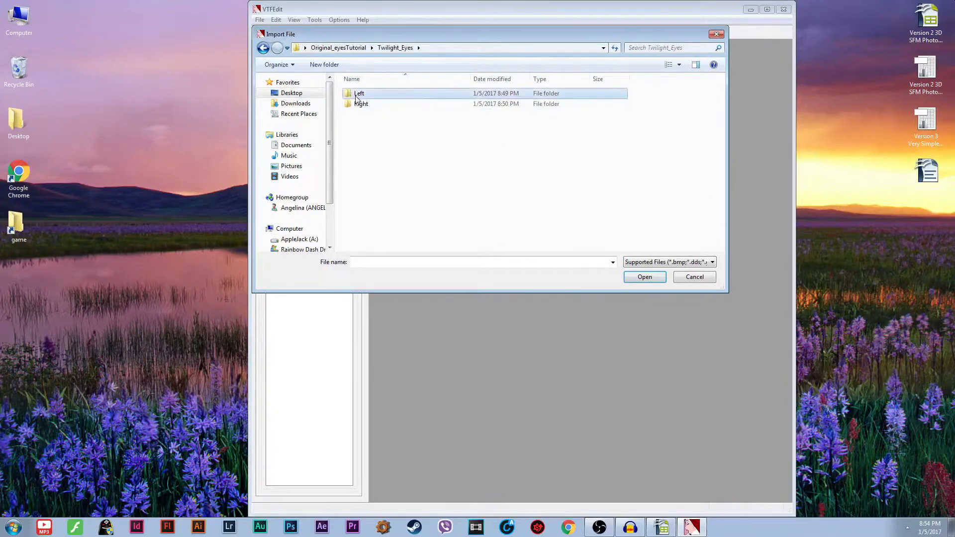
Import all the left-eye frames together, from Left0.tga through Left59.tga.
{"action": "scroll", "coordinate": [514, 171], "scroll_direction": "down", "scroll_amount": 2}
{"action": "scroll", "coordinate": [514, 172], "scroll_direction": "up", "scroll_amount": 2}
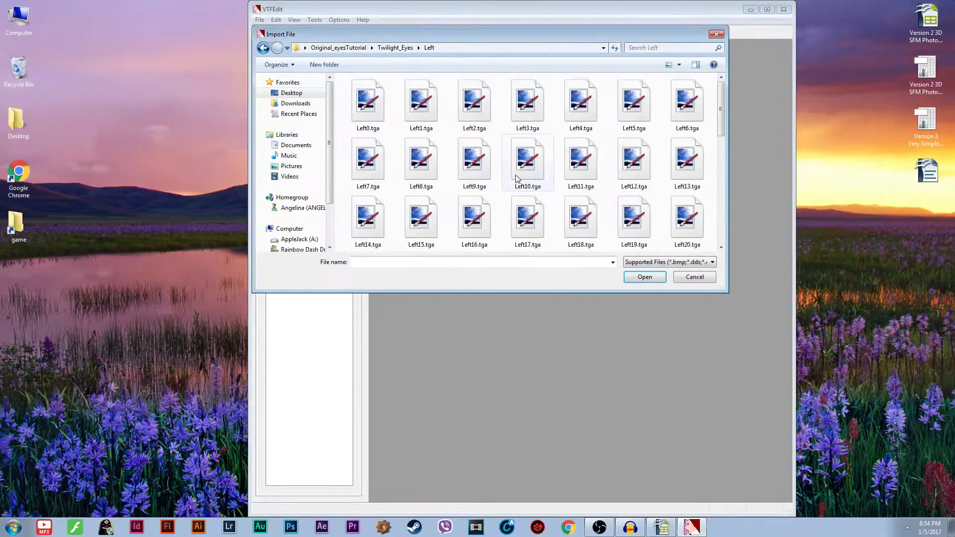
{"action": "left_click", "coordinate": [369, 95]}
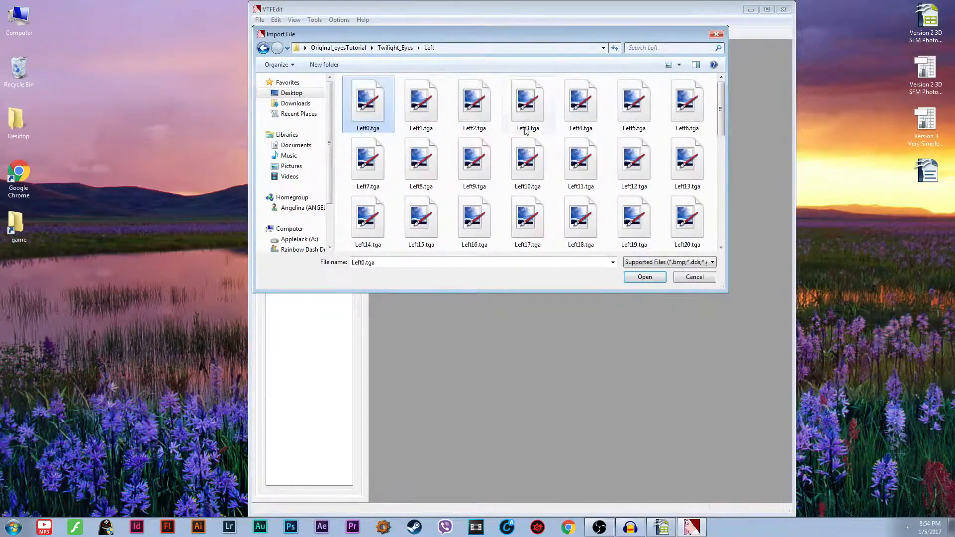
{"action": "scroll", "coordinate": [528, 130], "scroll_direction": "down", "scroll_amount": 2}
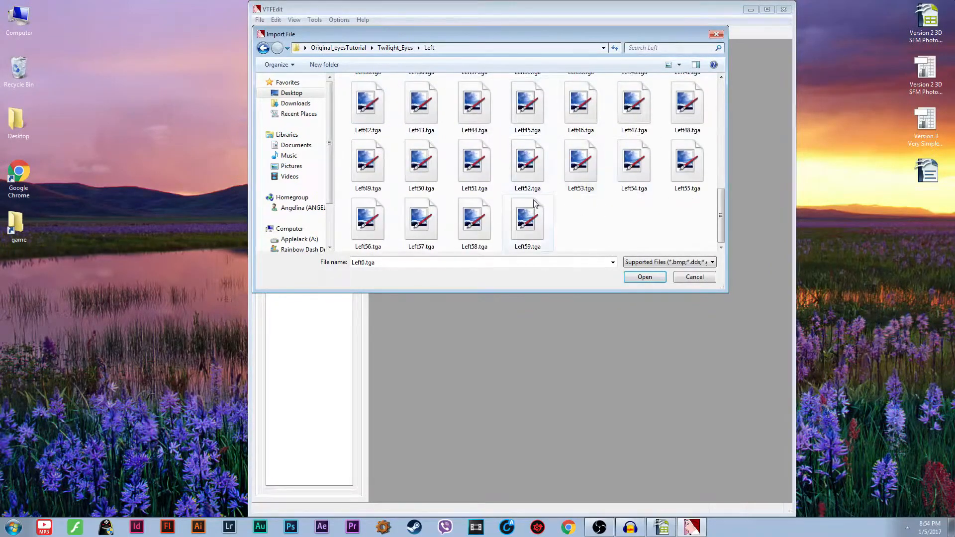
{"action": "left_click", "coordinate": [528, 219], "text": "shift"}
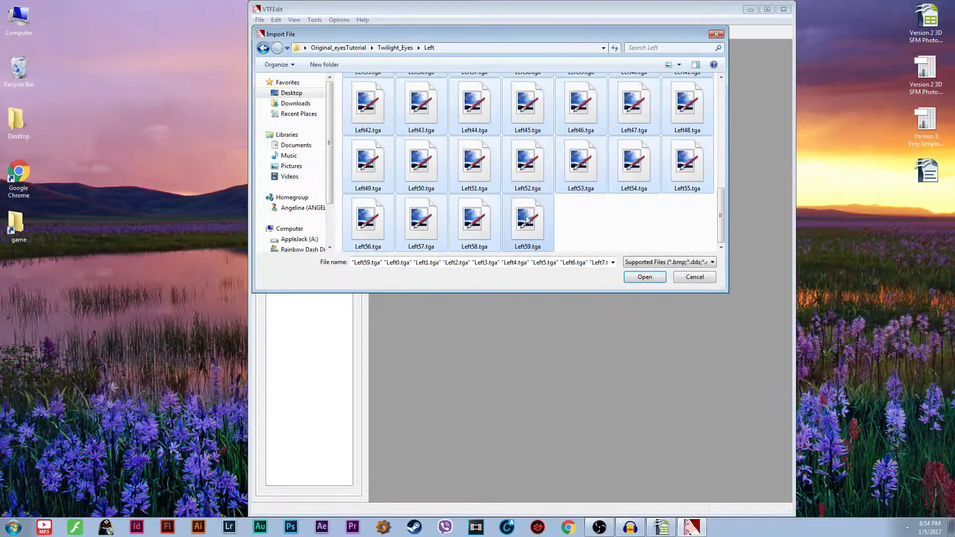
{"action": "left_click", "coordinate": [636, 280]}
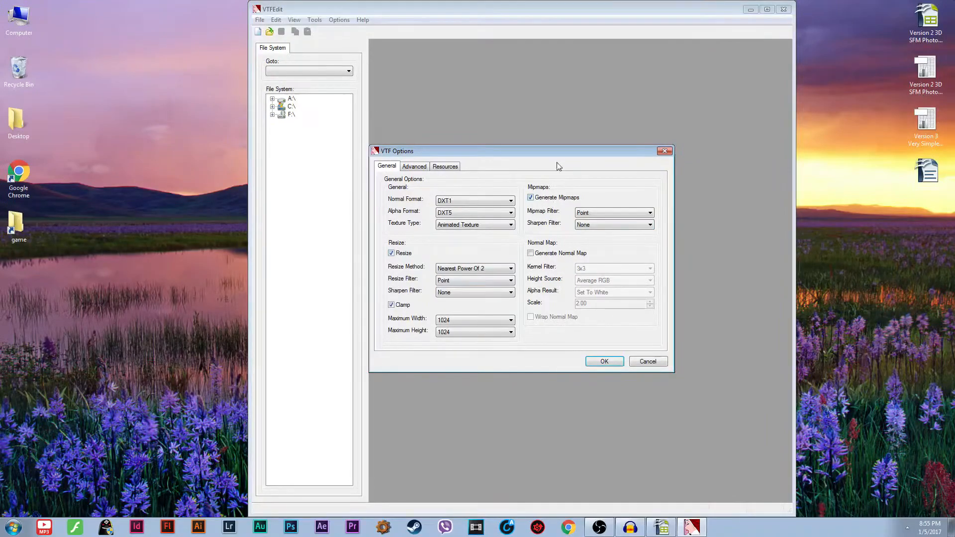
Review the general, advanced and resource VTF options and accept them with the Animated Texture type.
{"action": "left_click", "coordinate": [417, 168]}
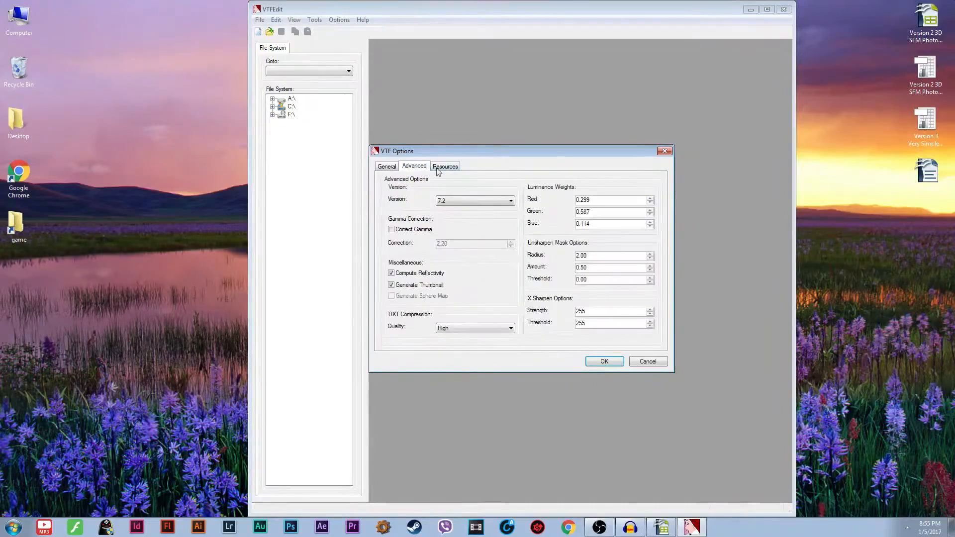
{"action": "left_click", "coordinate": [445, 167]}
{"action": "left_click", "coordinate": [387, 167]}
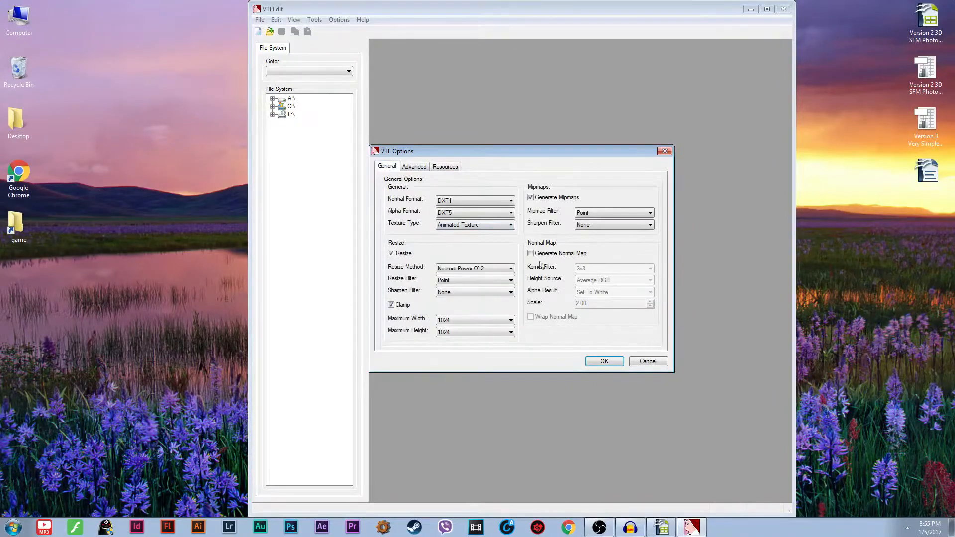
{"action": "left_click", "coordinate": [603, 362]}
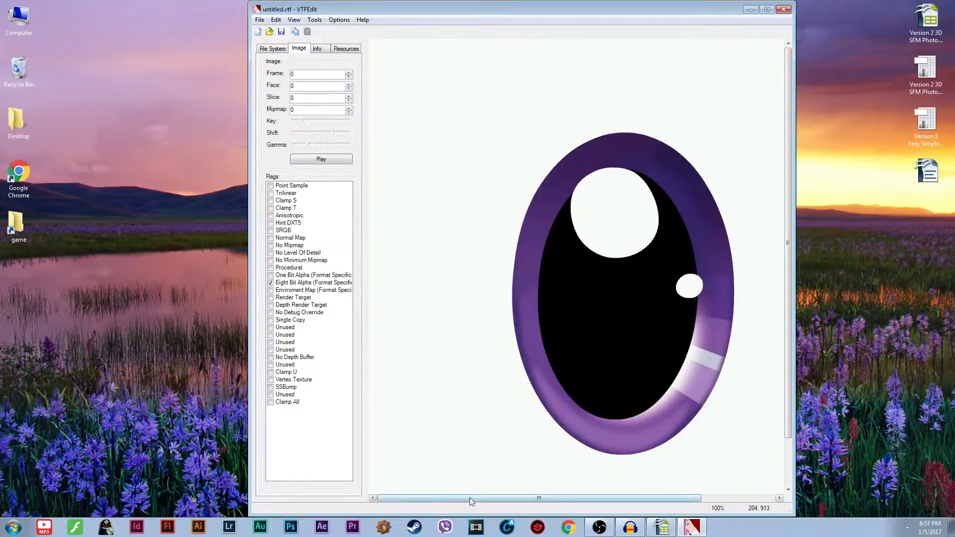
Enable the No Level Of Detail and No Minimum Mipmap flags, and play the eye animation as a preview.
{"action": "left_click_drag", "start_coordinate": [475, 498], "coordinate": [506, 504]}
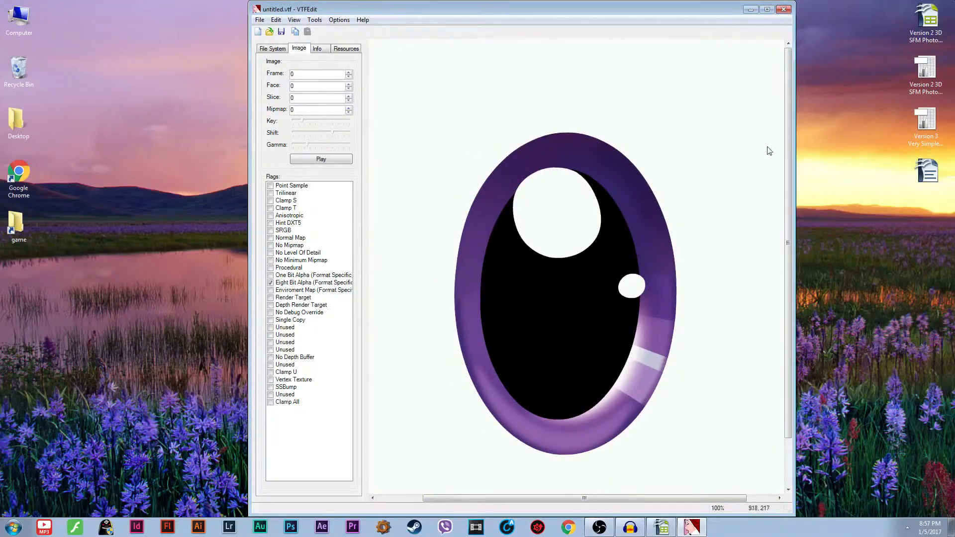
{"action": "left_click_drag", "start_coordinate": [787, 139], "coordinate": [792, 166]}
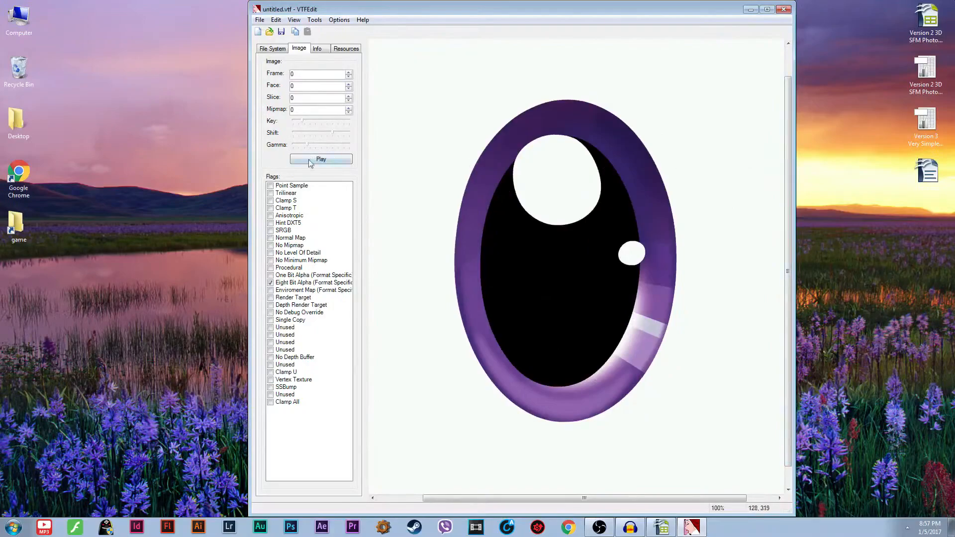
{"action": "left_click", "coordinate": [270, 253]}
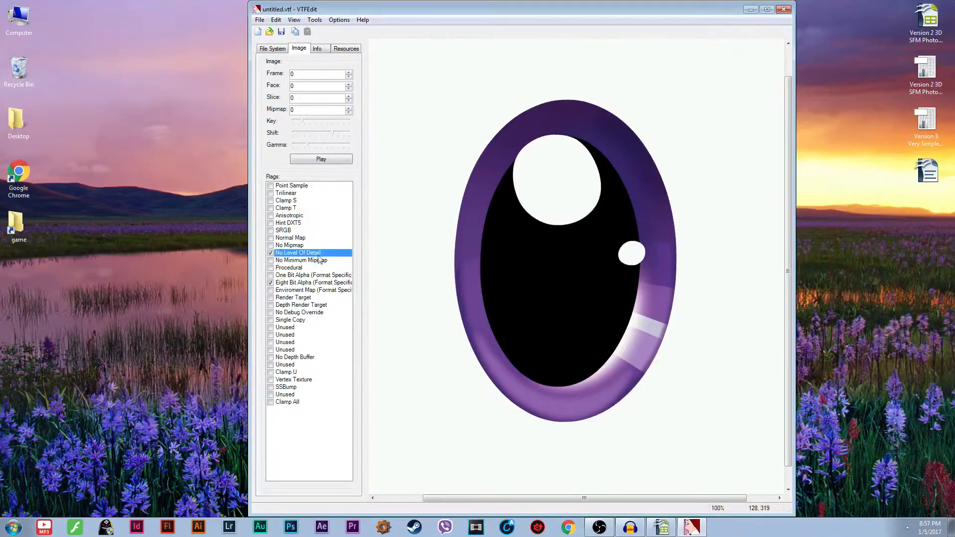
{"action": "left_click", "coordinate": [271, 261]}
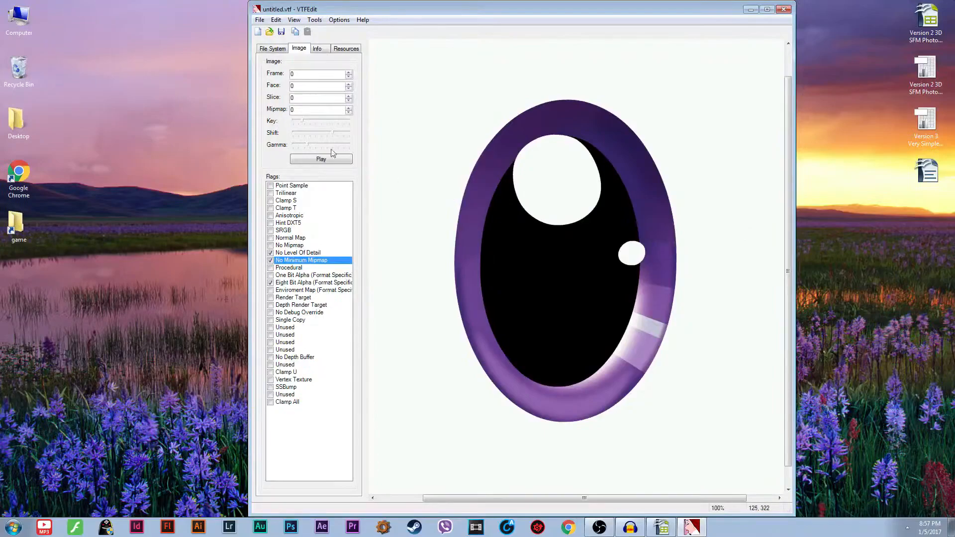
{"action": "left_click", "coordinate": [305, 163]}
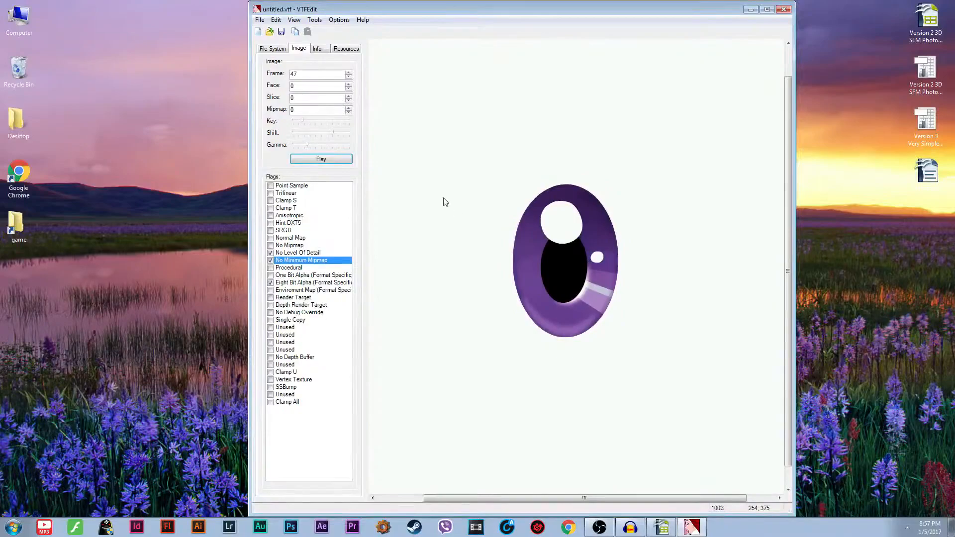
Start saving the texture under a new name and browse to Original_eyesTutorial > usermod > materials > models > VN_mlp > twilightsparkle.
{"action": "left_click", "coordinate": [259, 21]}
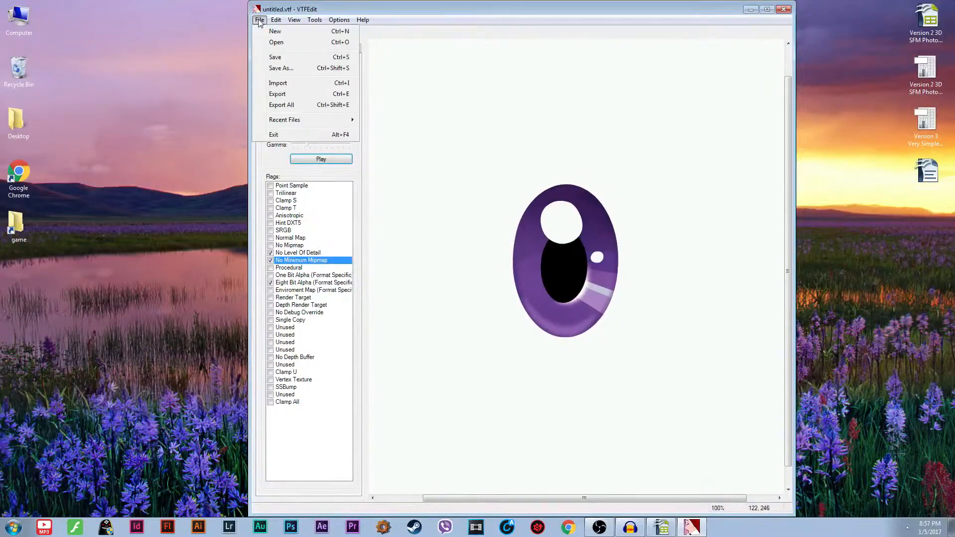
{"action": "left_click", "coordinate": [278, 69]}
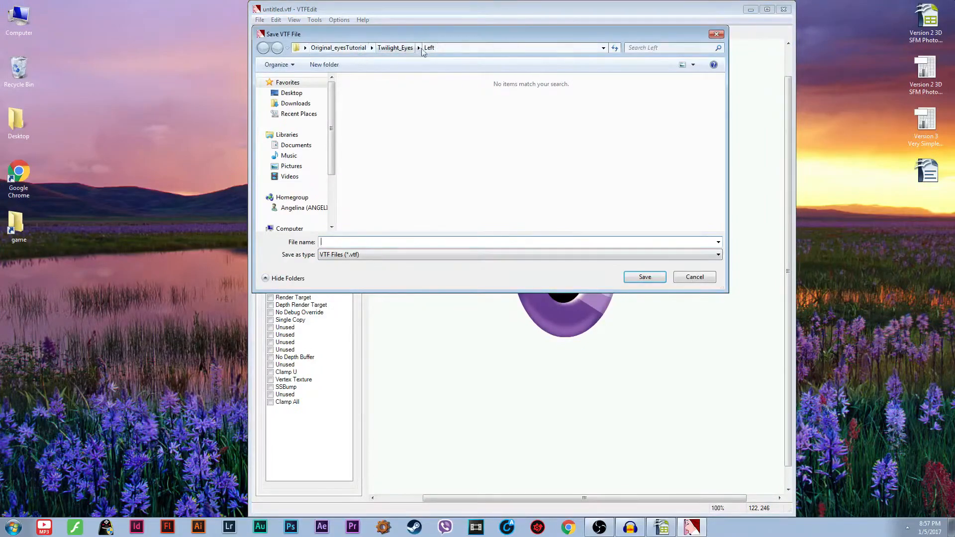
{"action": "left_click", "coordinate": [349, 48]}
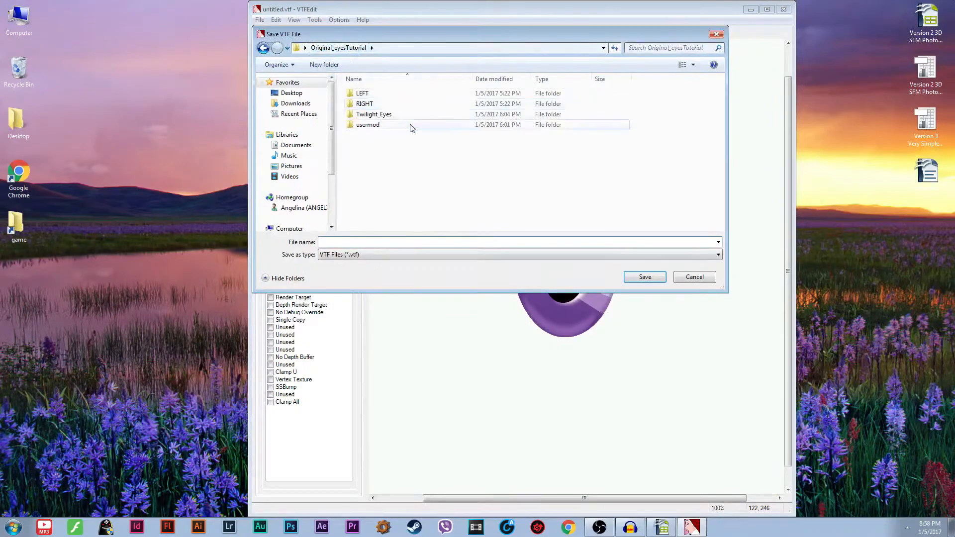
{"action": "double_click", "coordinate": [368, 124]}
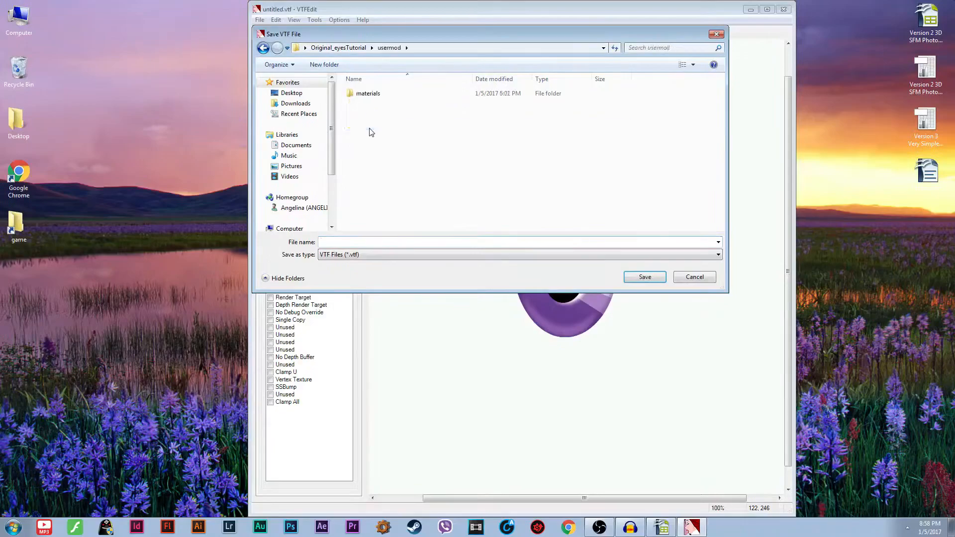
{"action": "left_click", "coordinate": [366, 98]}
{"action": "double_click", "coordinate": [366, 98]}
{"action": "double_click", "coordinate": [367, 98]}
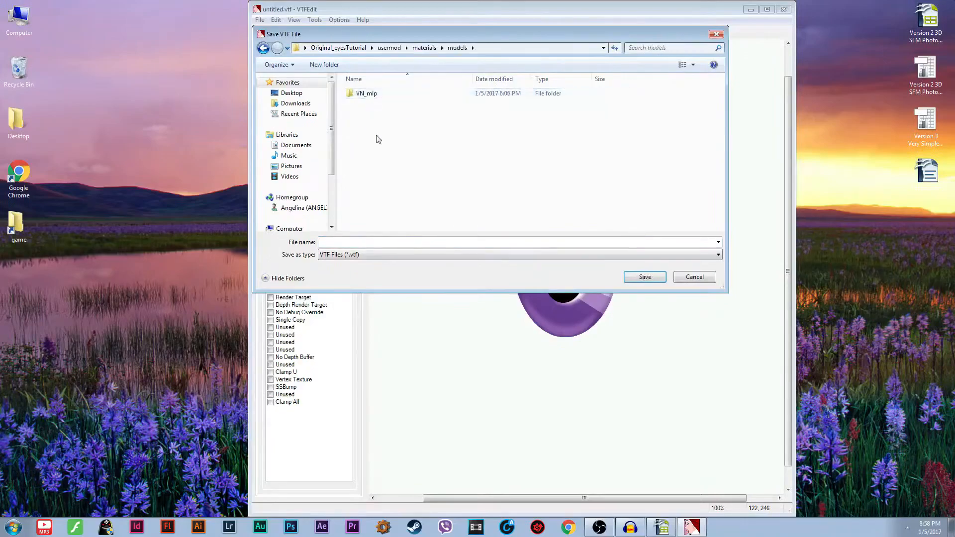
{"action": "double_click", "coordinate": [367, 100]}
{"action": "double_click", "coordinate": [368, 98]}
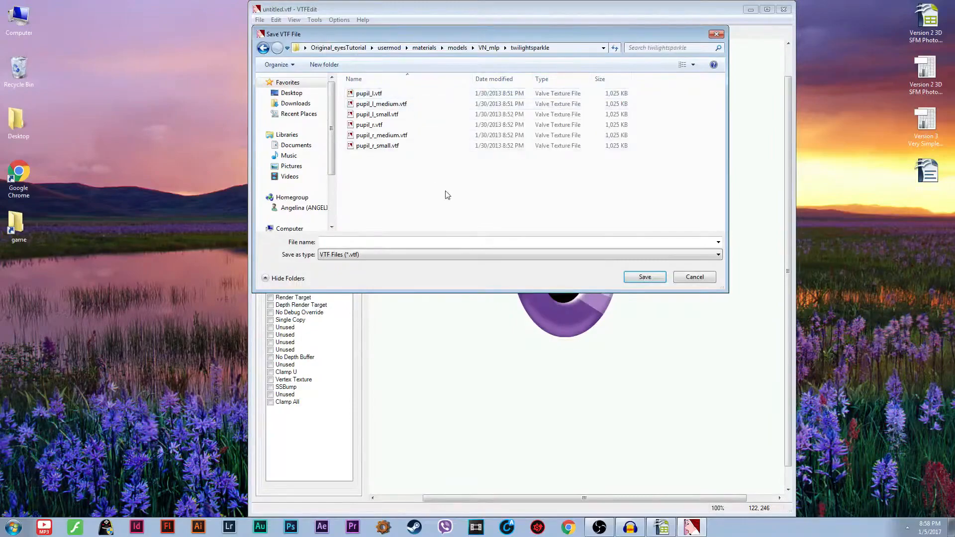
Save the left-eye texture as pupil_l.vtf, replacing the existing file.
{"action": "left_click", "coordinate": [383, 96]}
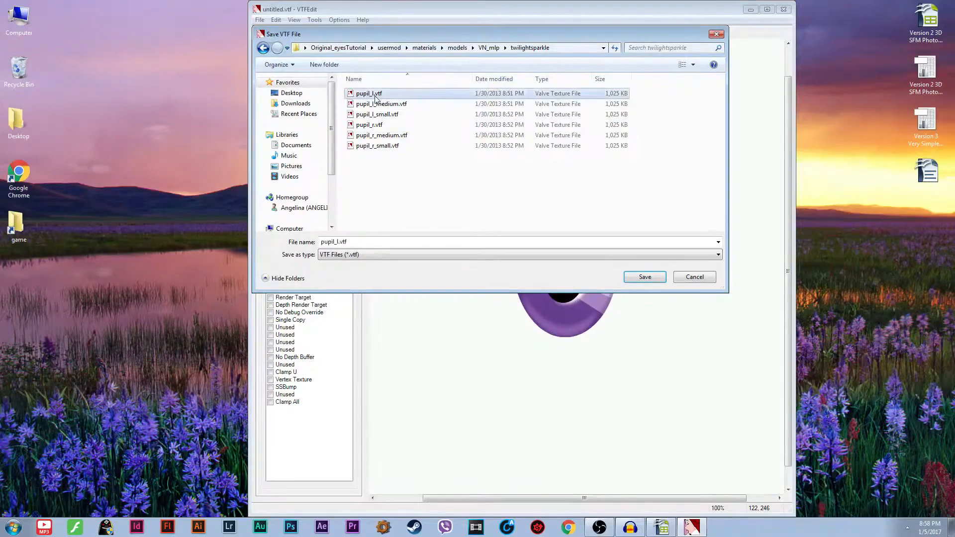
{"action": "left_click", "coordinate": [643, 279]}
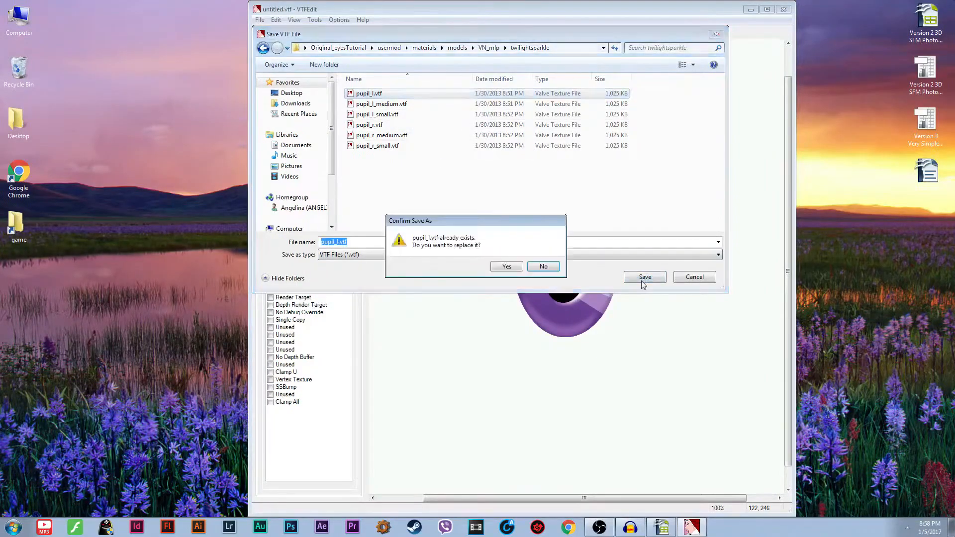
{"action": "left_click", "coordinate": [507, 269]}
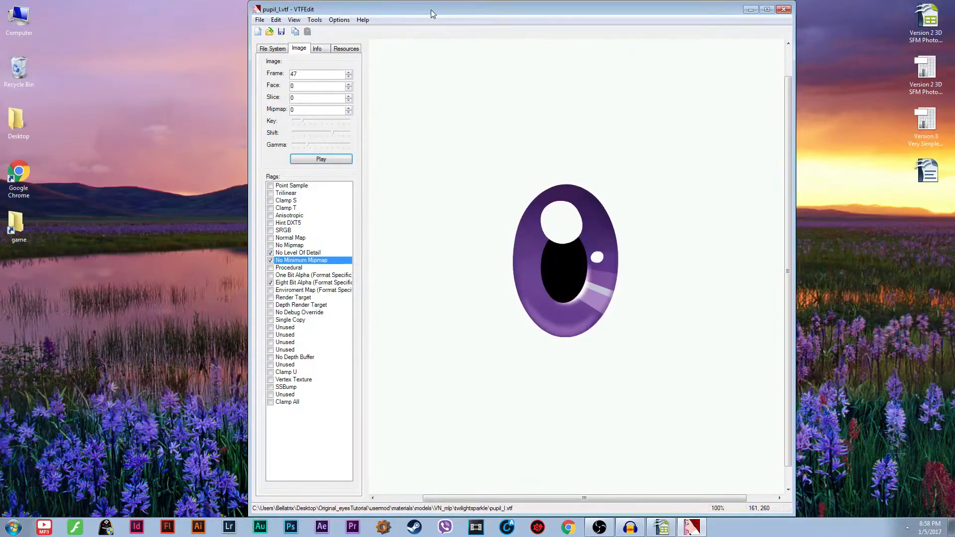
Start a new image import and browse to Original_eyesTutorial > Twilight_Eyes > Left.
{"action": "left_click_drag", "start_coordinate": [432, 10], "coordinate": [426, 10]}
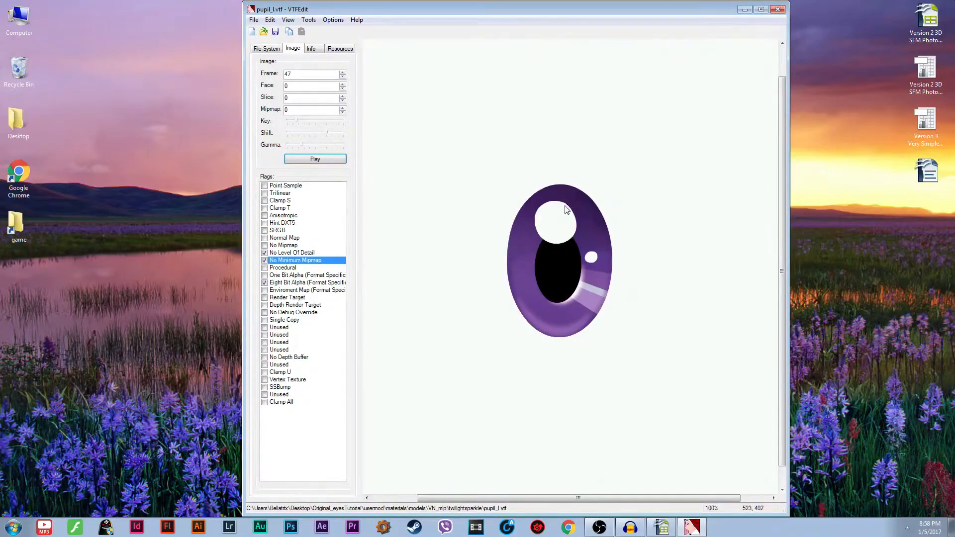
{"action": "left_click", "coordinate": [254, 20]}
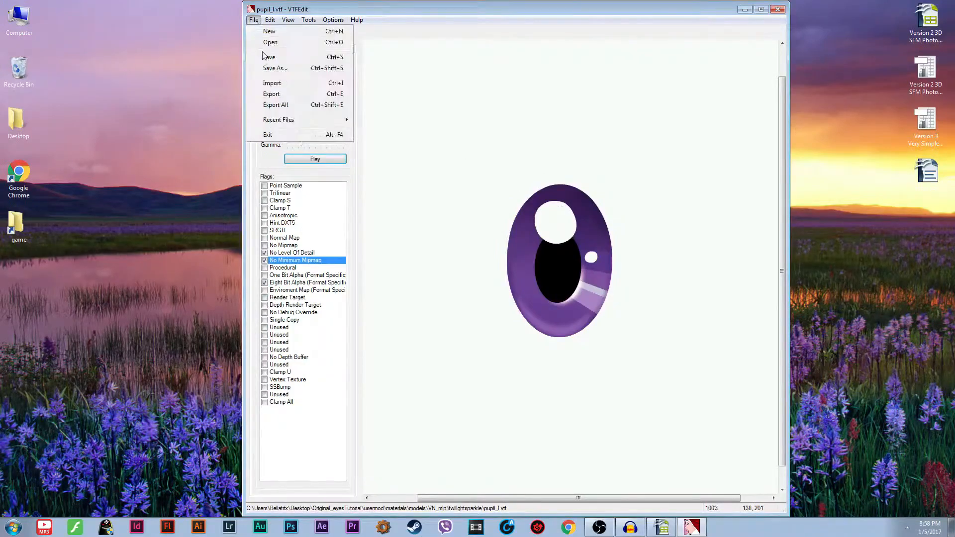
{"action": "left_click", "coordinate": [267, 84]}
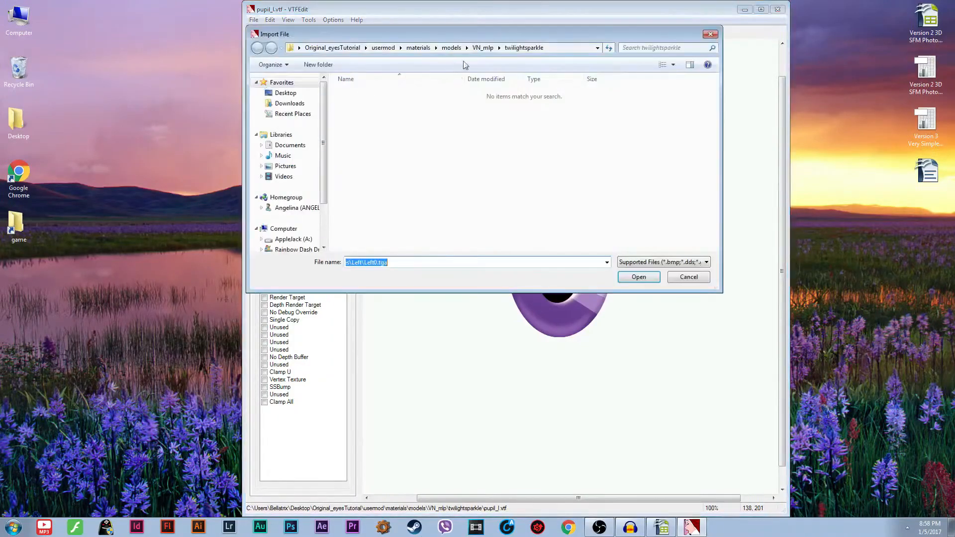
{"action": "left_click", "coordinate": [332, 47]}
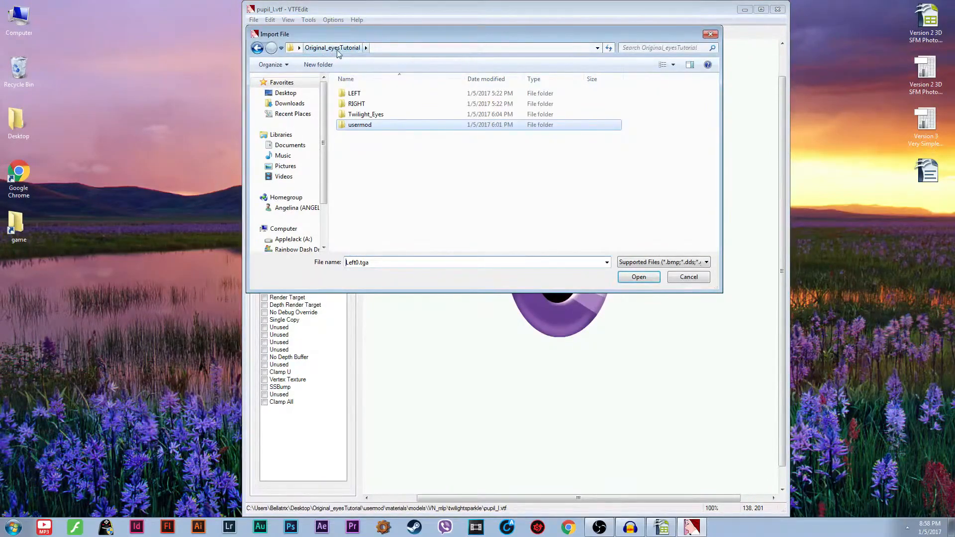
{"action": "double_click", "coordinate": [361, 115]}
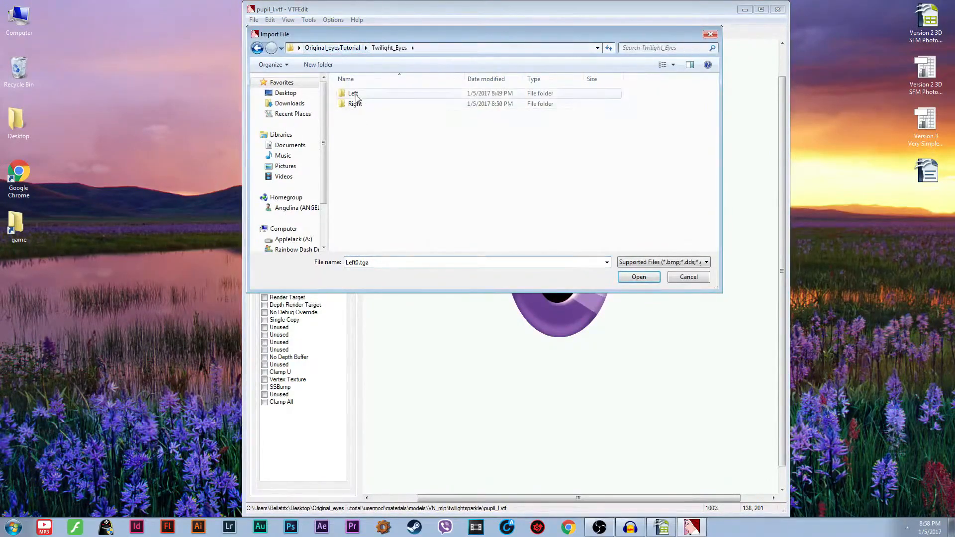
{"action": "double_click", "coordinate": [354, 94]}
Import Left29.tga with the existing VTF options and enable its No Level Of Detail and No Minimum Mipmap flags.
{"action": "left_click_drag", "start_coordinate": [716, 108], "coordinate": [716, 156]}
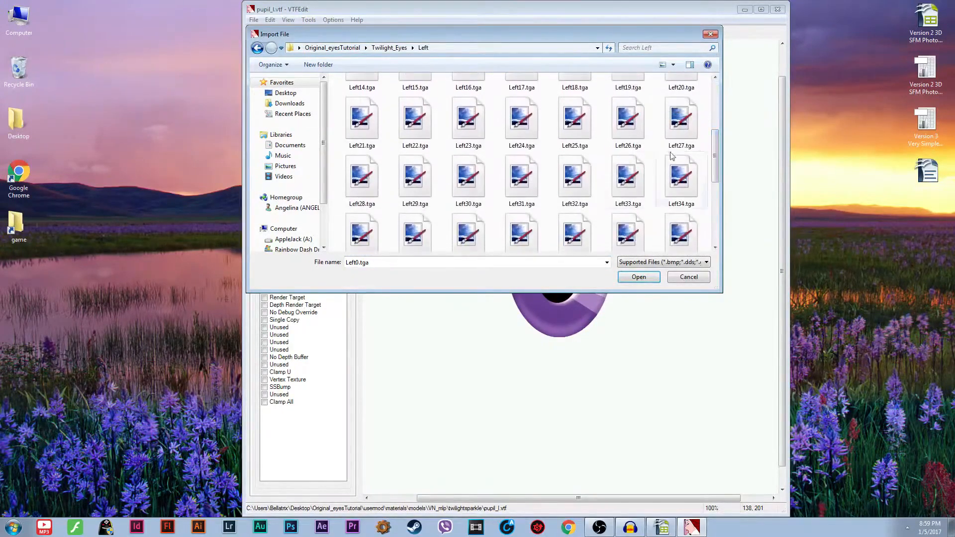
{"action": "left_click", "coordinate": [427, 178]}
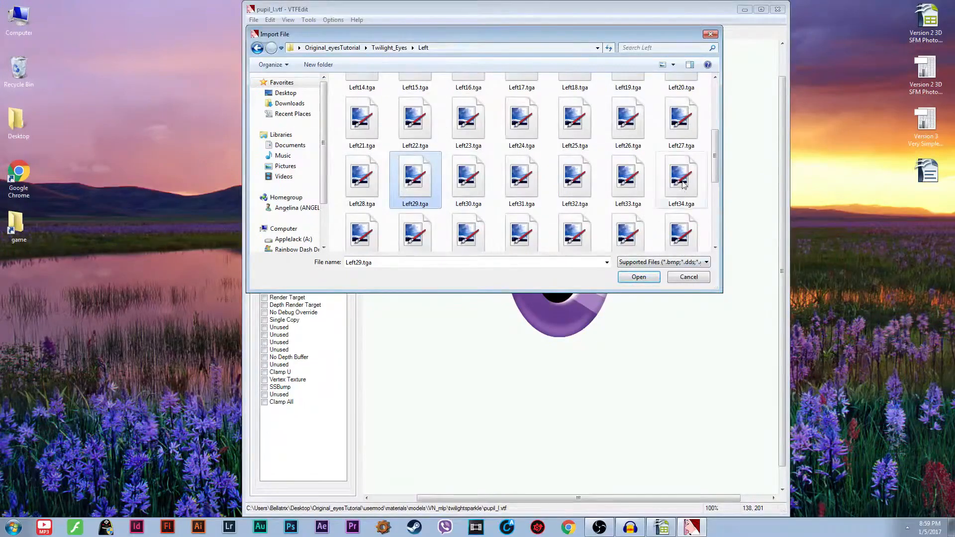
{"action": "mouse_move", "coordinate": [718, 169]}
{"action": "left_mouse_down"}
{"action": "mouse_move", "coordinate": [716, 110]}
{"action": "mouse_move", "coordinate": [714, 154]}
{"action": "left_mouse_up"}
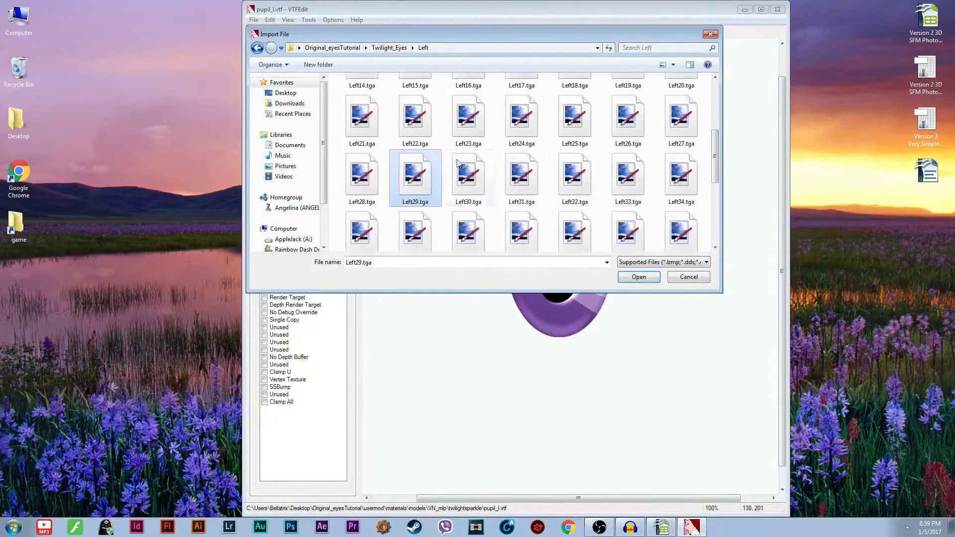
{"action": "left_click", "coordinate": [626, 281]}
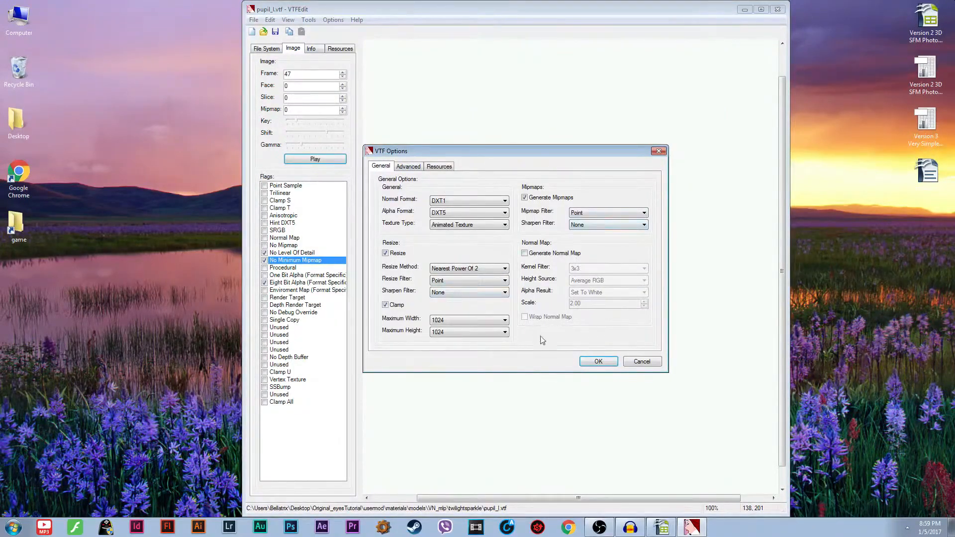
{"action": "left_click", "coordinate": [588, 365]}
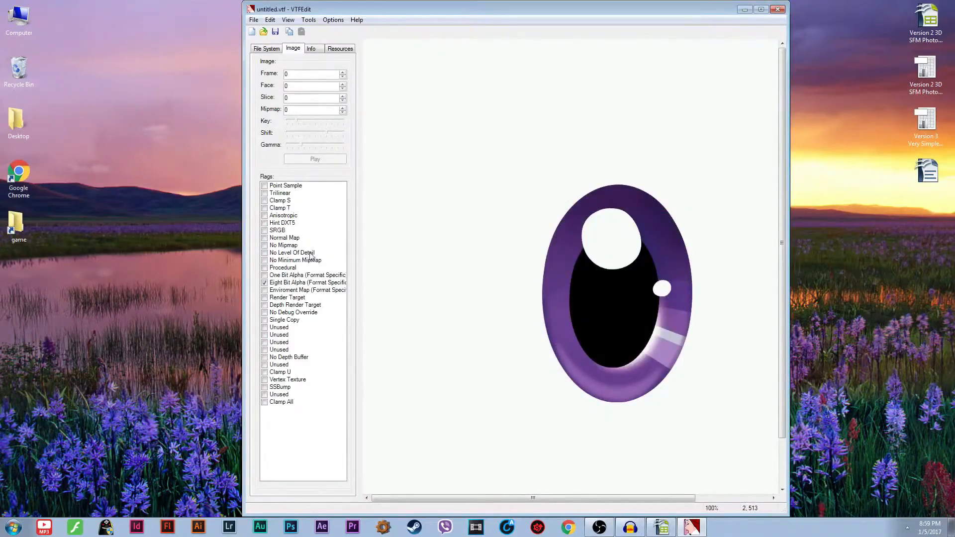
{"action": "left_click", "coordinate": [265, 253]}
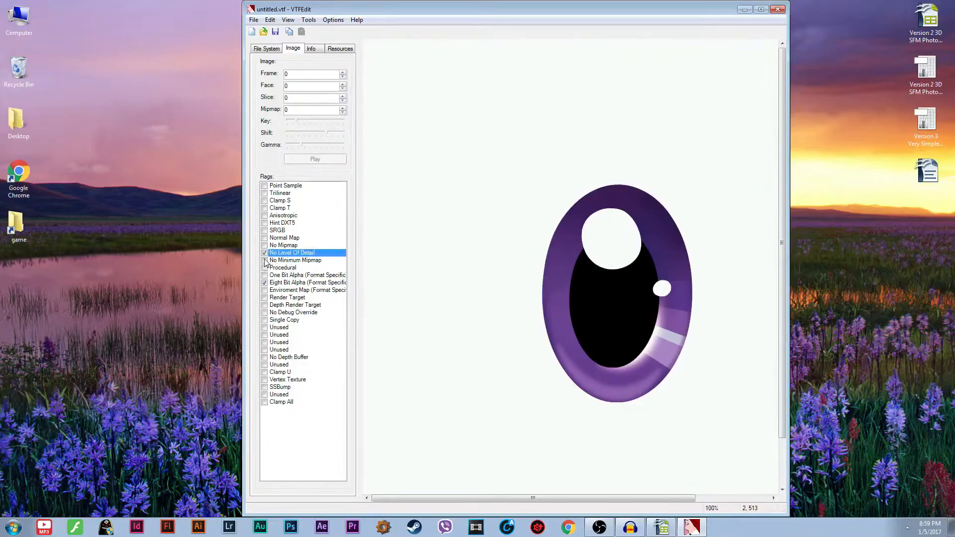
{"action": "left_click", "coordinate": [264, 261]}
Save the texture as pupil_l_medium.vtf in usermod > materials > models > VN_mlp > twilightsparkle, replacing the existing file.
{"action": "left_click", "coordinate": [253, 19]}
{"action": "left_click", "coordinate": [260, 69]}
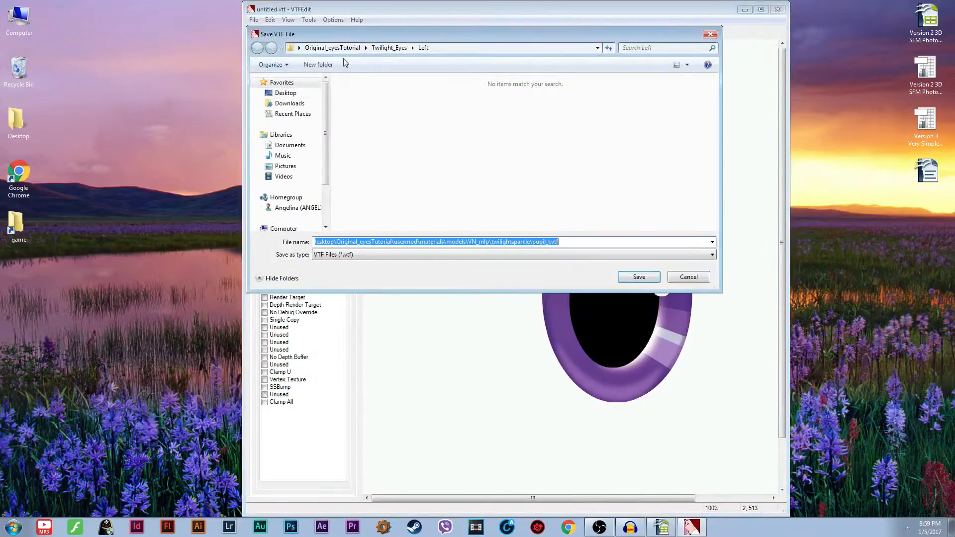
{"action": "left_click", "coordinate": [340, 48]}
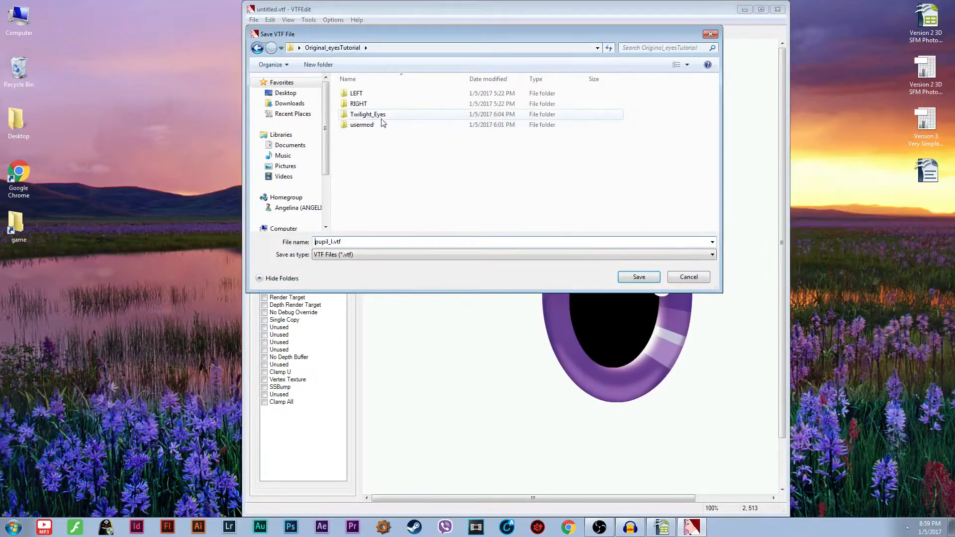
{"action": "double_click", "coordinate": [358, 127]}
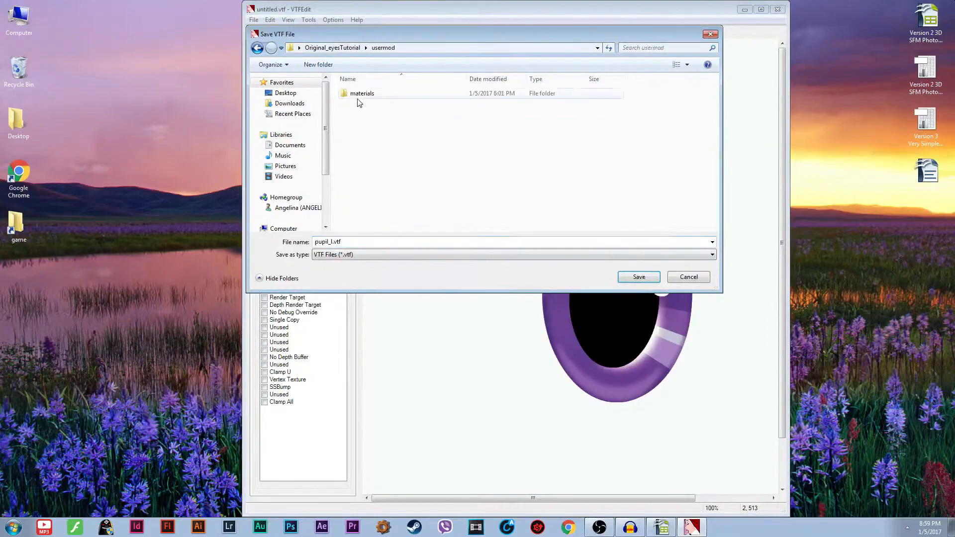
{"action": "double_click", "coordinate": [358, 96]}
{"action": "double_click", "coordinate": [361, 97]}
{"action": "double_click", "coordinate": [361, 99]}
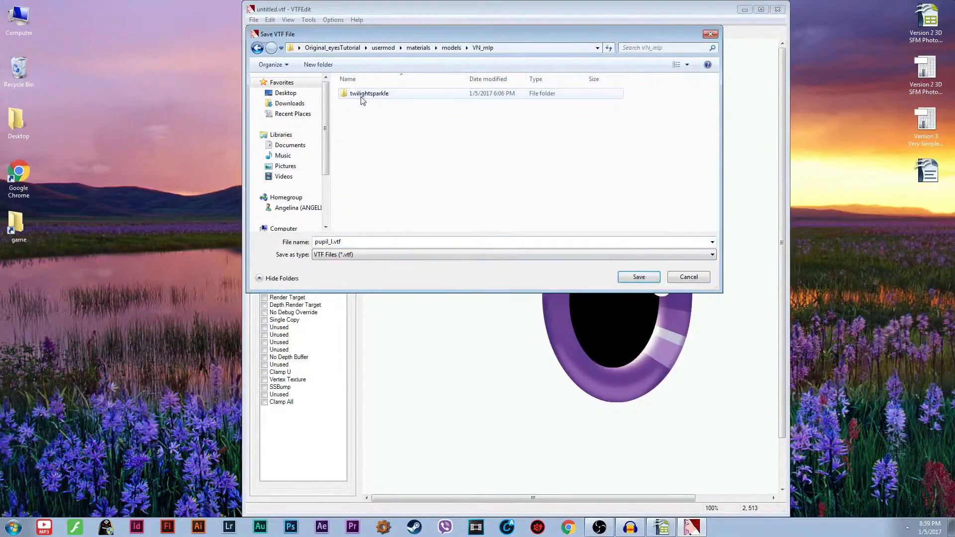
{"action": "double_click", "coordinate": [362, 96]}
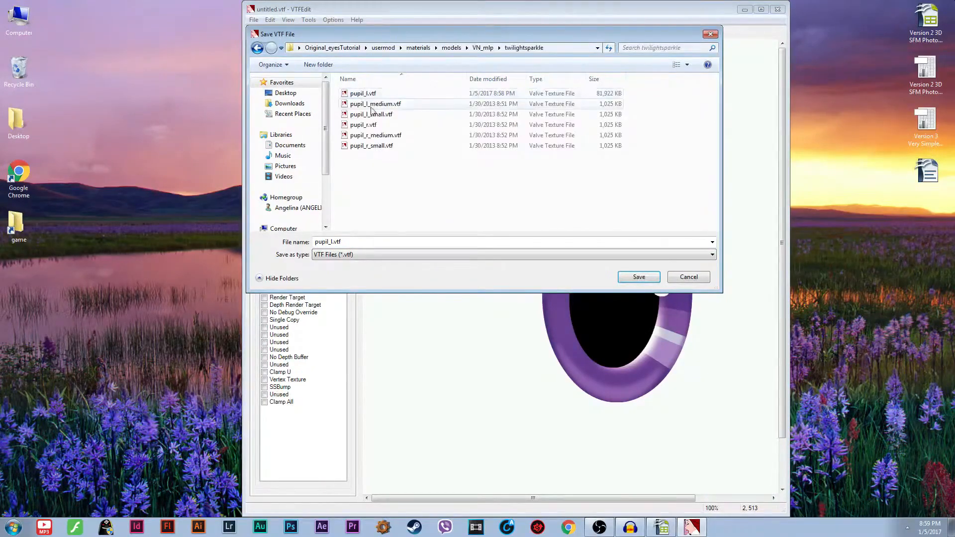
{"action": "left_click", "coordinate": [364, 104]}
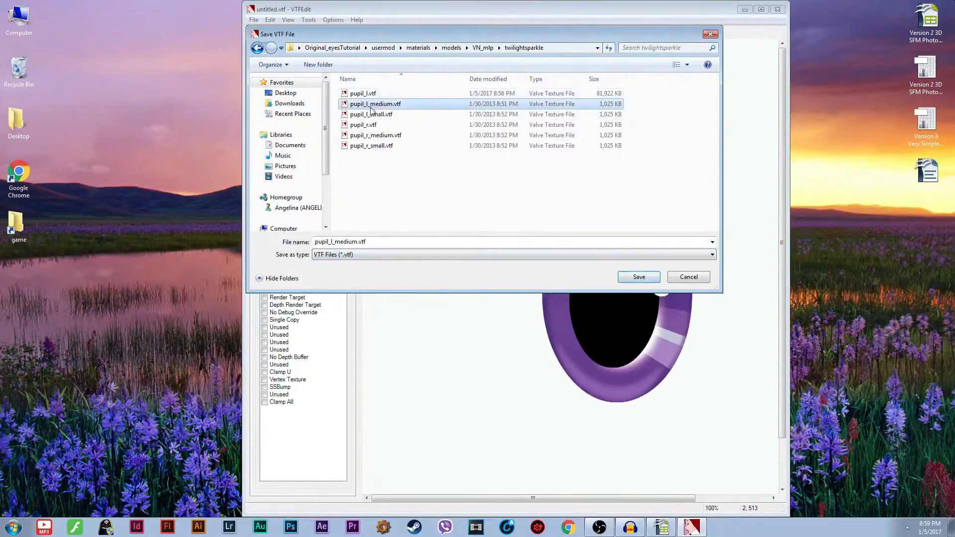
{"action": "left_click", "coordinate": [640, 278]}
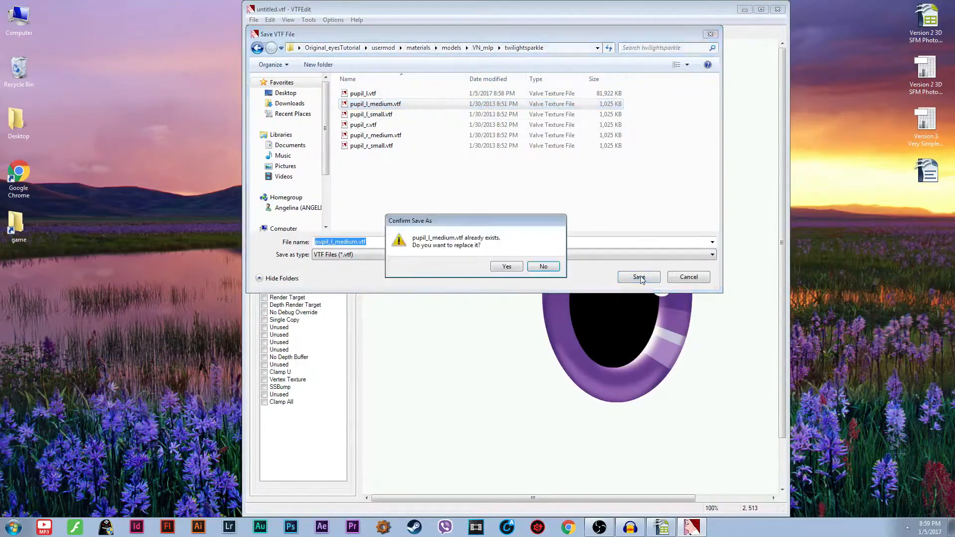
{"action": "left_click", "coordinate": [517, 271]}
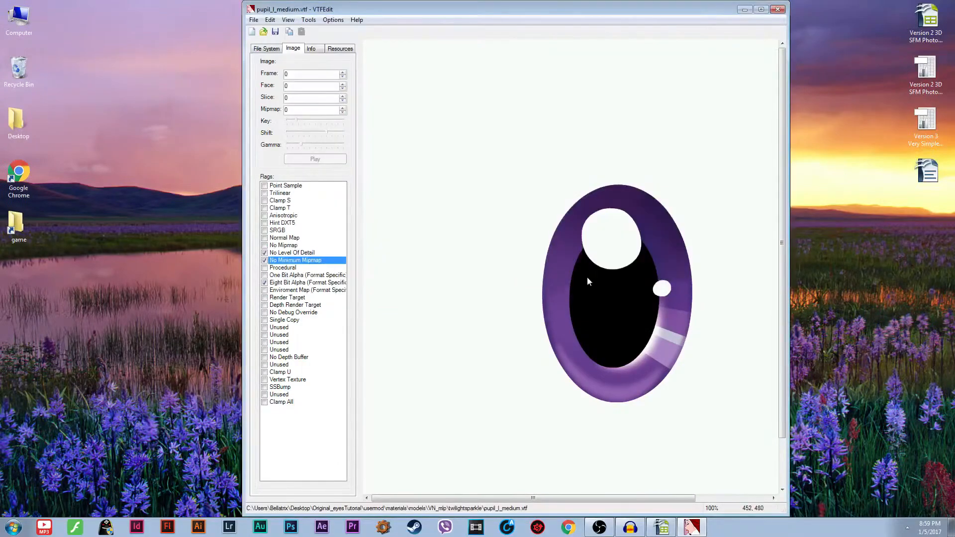
Start another import and return to the Left folder inside Twilight_Eyes.
{"action": "left_click", "coordinate": [254, 20]}
{"action": "mouse_move", "coordinate": [270, 20]}
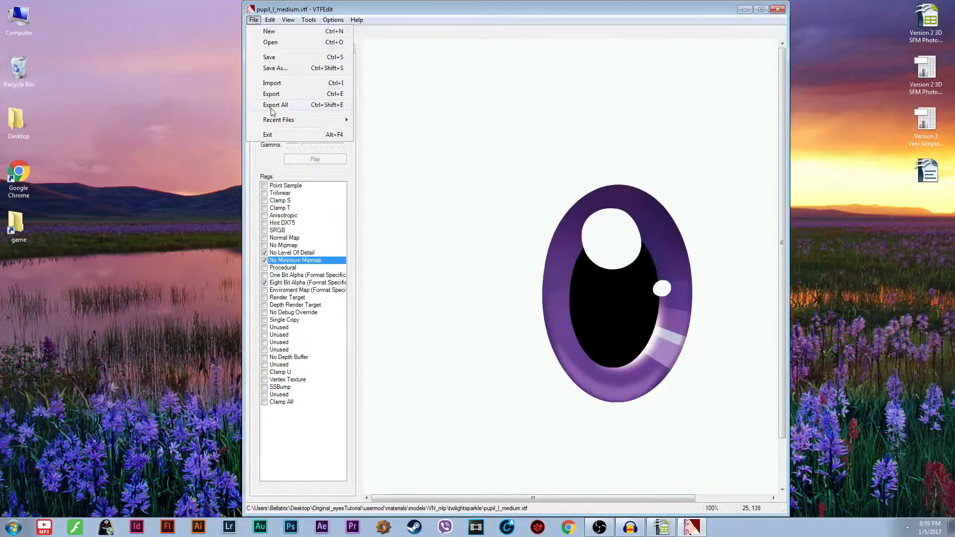
{"action": "left_click", "coordinate": [273, 83]}
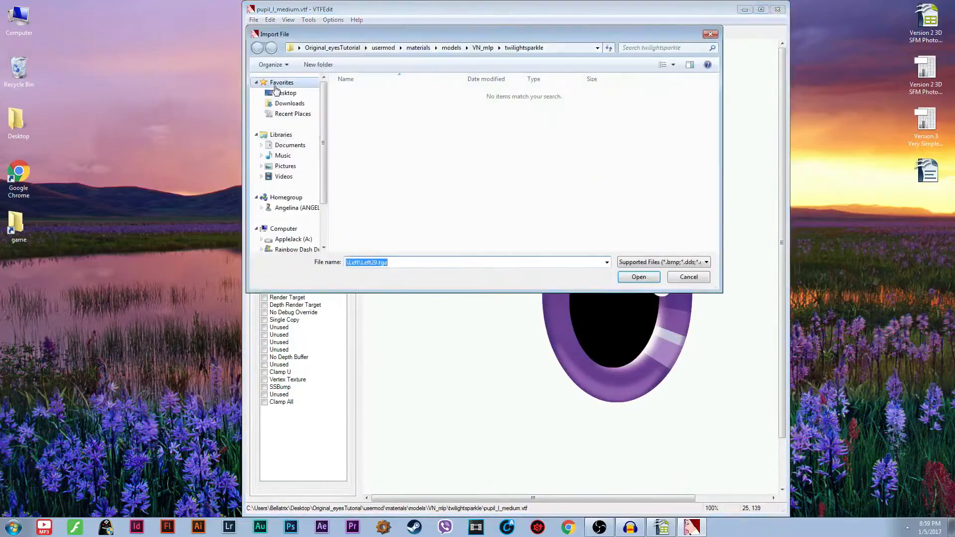
{"action": "left_click", "coordinate": [343, 48]}
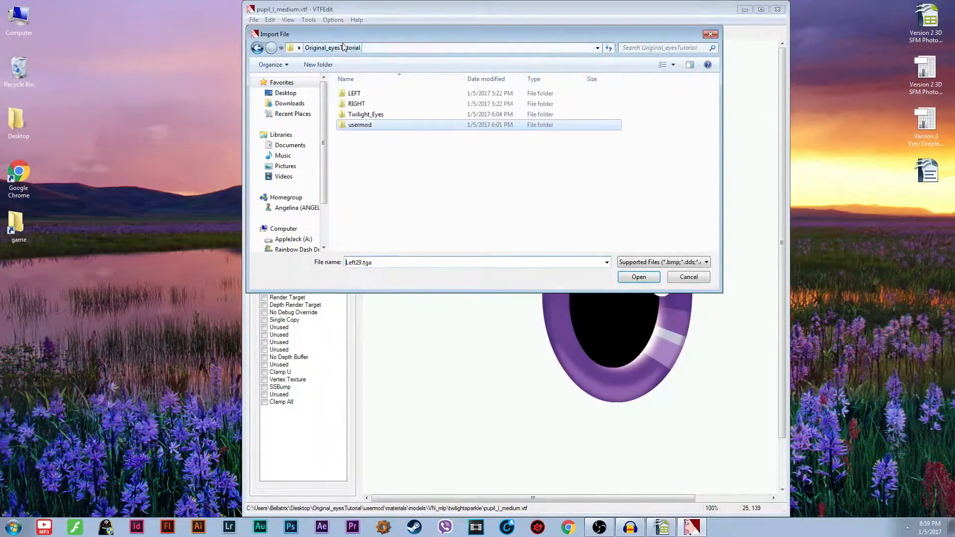
{"action": "left_click", "coordinate": [371, 115]}
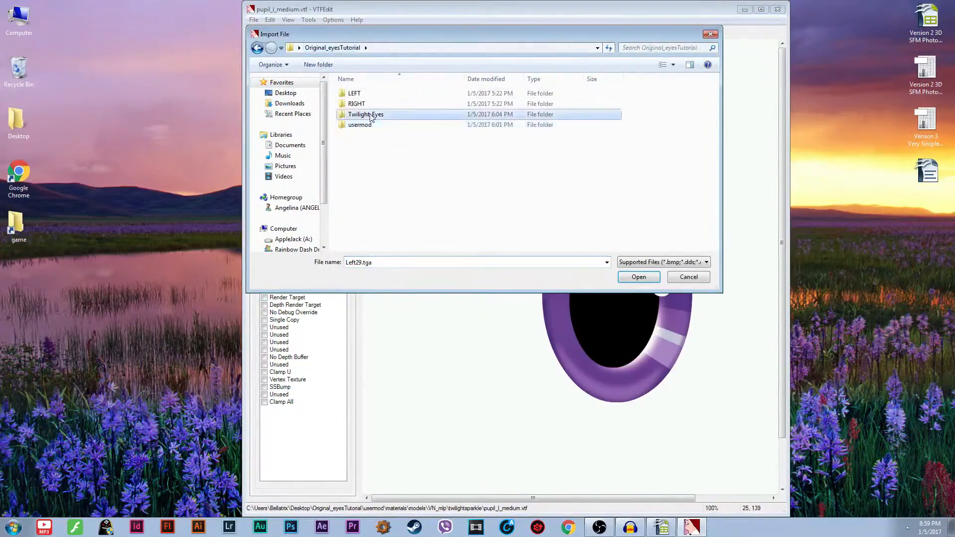
{"action": "double_click", "coordinate": [367, 115]}
{"action": "double_click", "coordinate": [354, 94]}
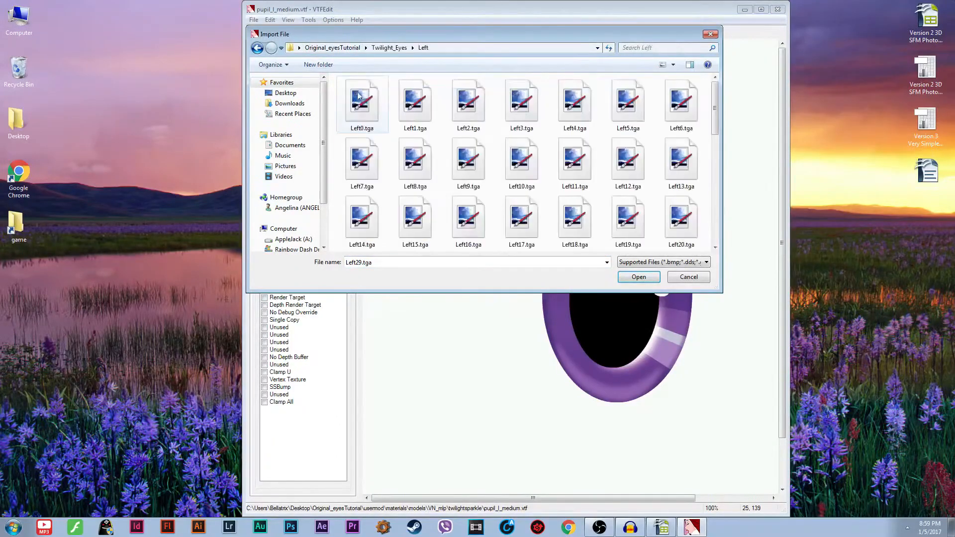
Import the last frame, Left59.tga, with the existing VTF options and enable No Level Of Detail and No Minimum Mipmap.
{"action": "left_click_drag", "start_coordinate": [715, 115], "coordinate": [714, 230]}
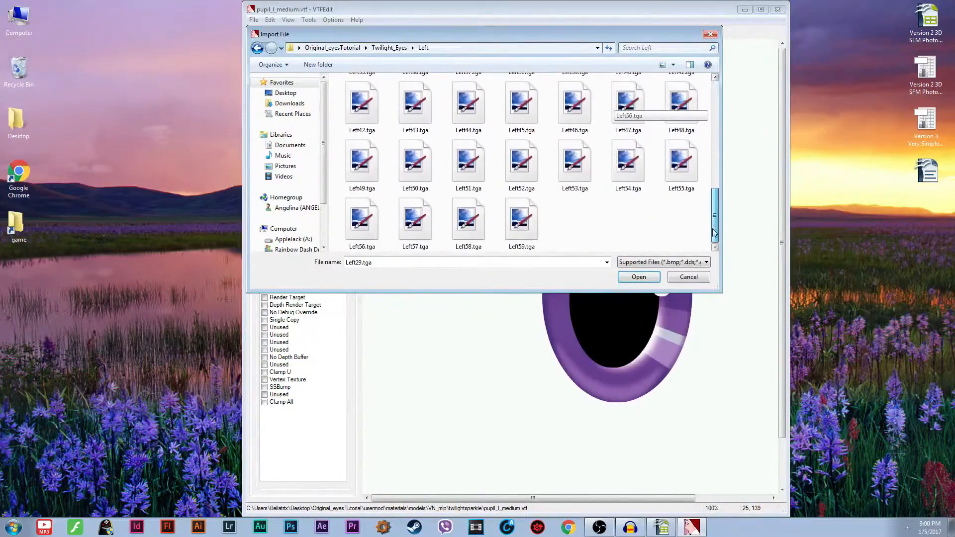
{"action": "left_click", "coordinate": [518, 215]}
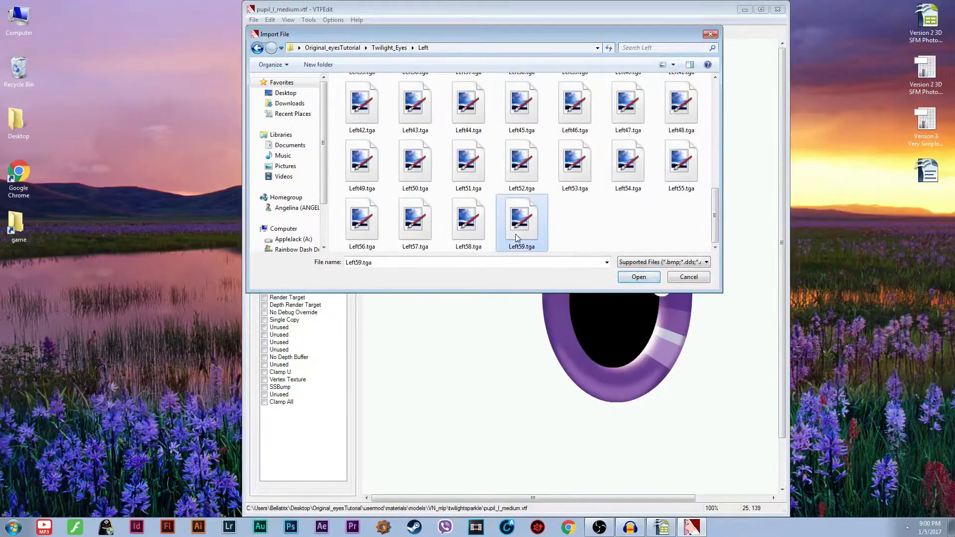
{"action": "left_click", "coordinate": [634, 276]}
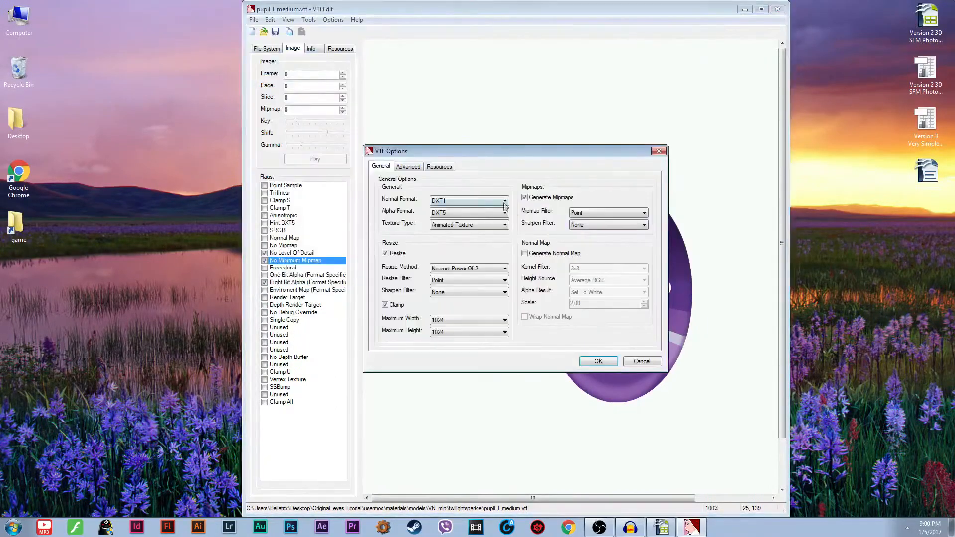
{"action": "left_click", "coordinate": [598, 361]}
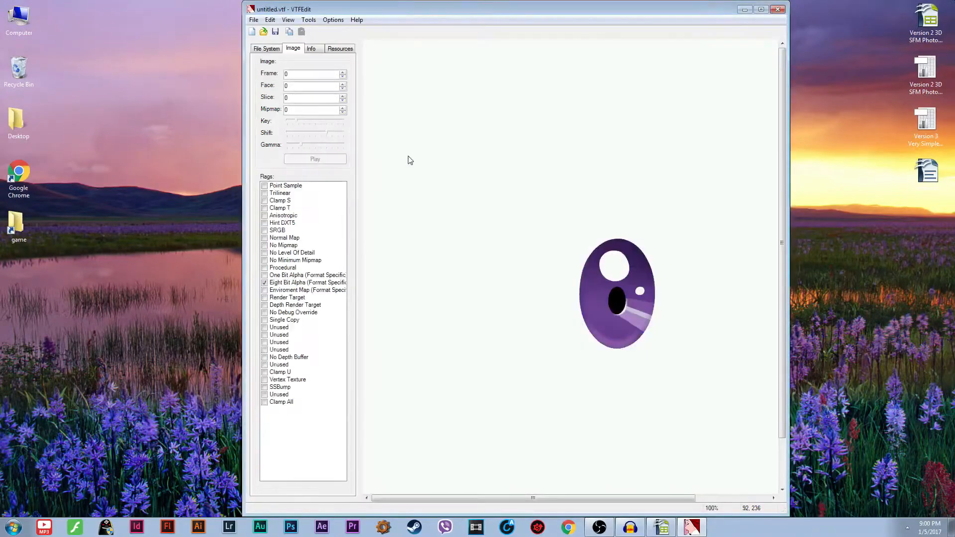
{"action": "left_click", "coordinate": [264, 254]}
{"action": "left_click", "coordinate": [265, 260]}
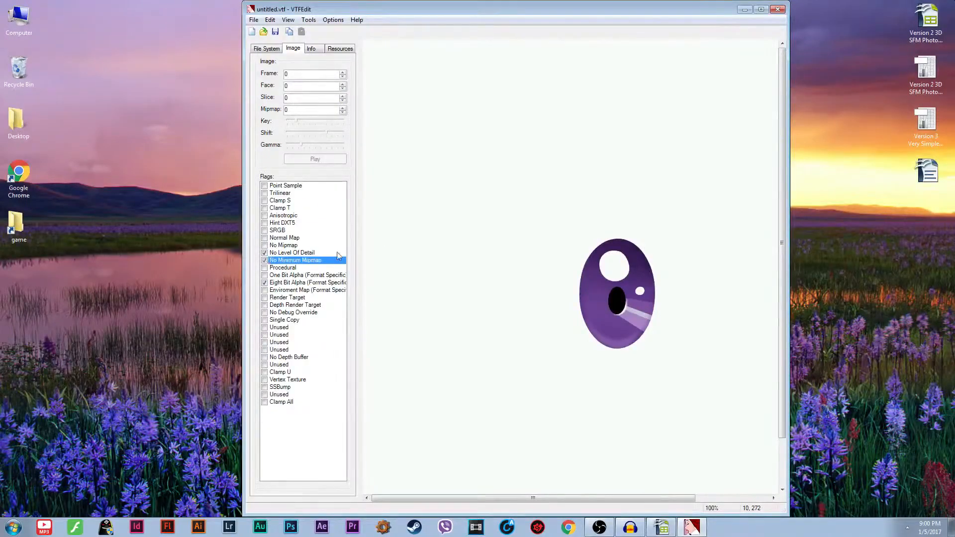
Start saving the Left59 texture under a new name and browse to usermod > materials > models > VN_mlp > twilightsparkle.
{"action": "left_click", "coordinate": [254, 20]}
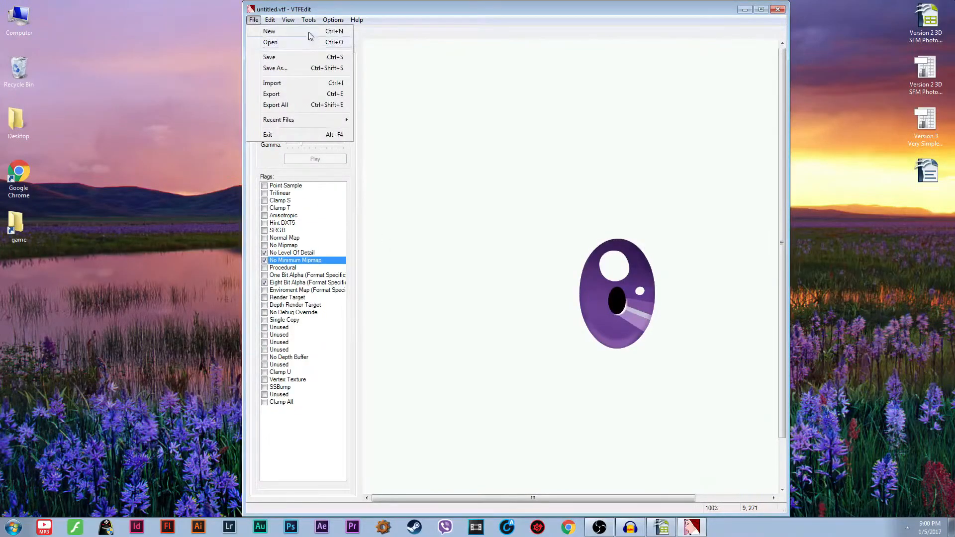
{"action": "left_click", "coordinate": [276, 69]}
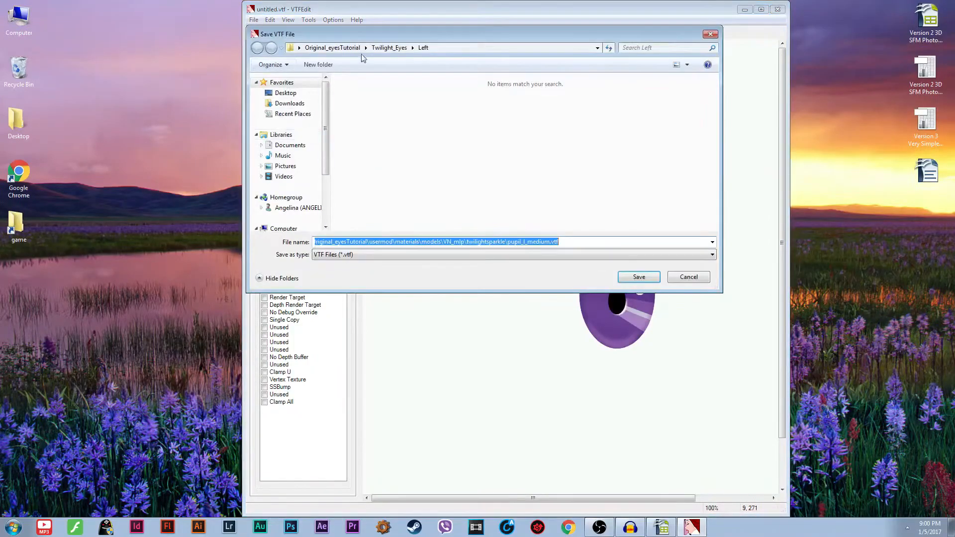
{"action": "left_click", "coordinate": [332, 48]}
{"action": "double_click", "coordinate": [359, 126]}
{"action": "left_click", "coordinate": [361, 94]}
{"action": "double_click", "coordinate": [361, 94]}
{"action": "double_click", "coordinate": [361, 95]}
{"action": "double_click", "coordinate": [361, 95]}
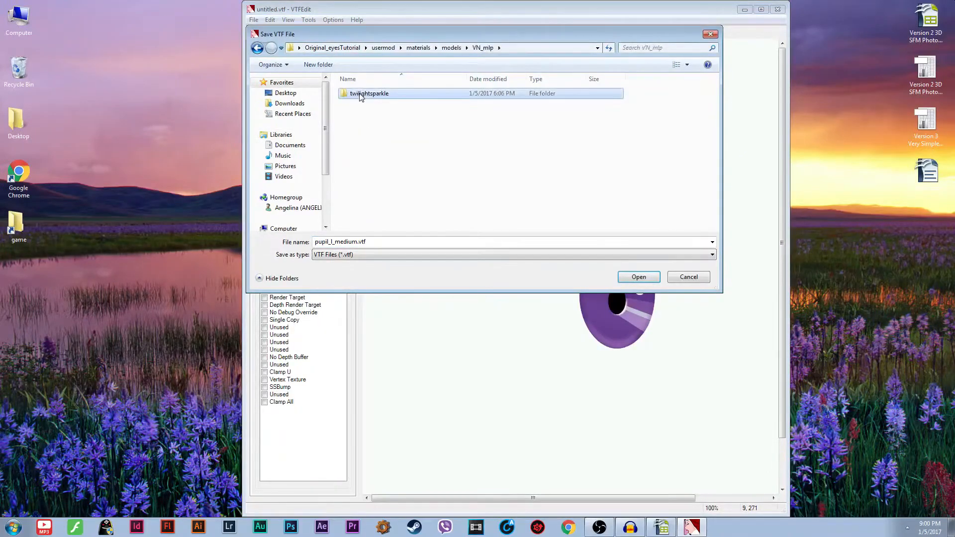
{"action": "double_click", "coordinate": [361, 94]}
{"action": "left_click", "coordinate": [361, 94]}
Save the texture as pupil_l_small.vtf, replacing the existing file, and close VTFEdit.
{"action": "left_click", "coordinate": [373, 116]}
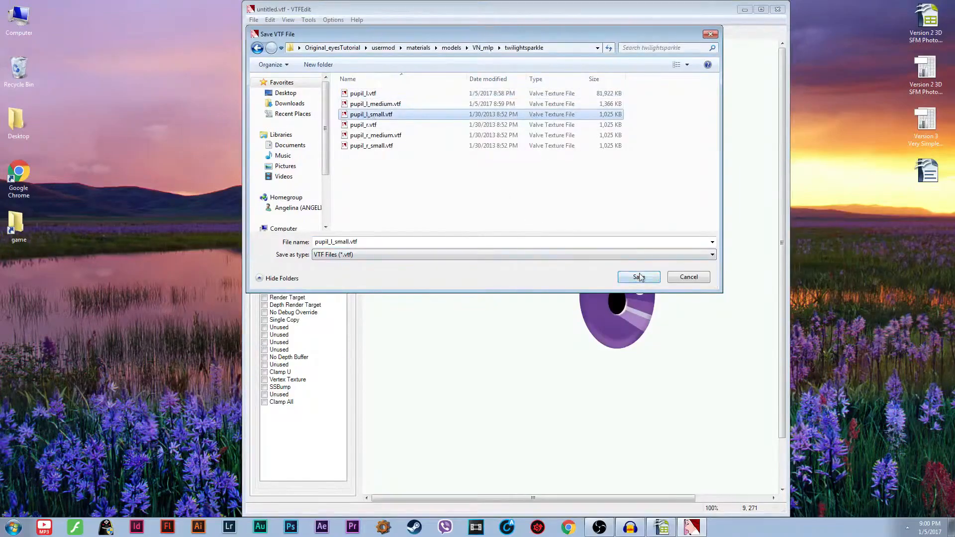
{"action": "left_click", "coordinate": [639, 277]}
{"action": "left_click", "coordinate": [506, 265]}
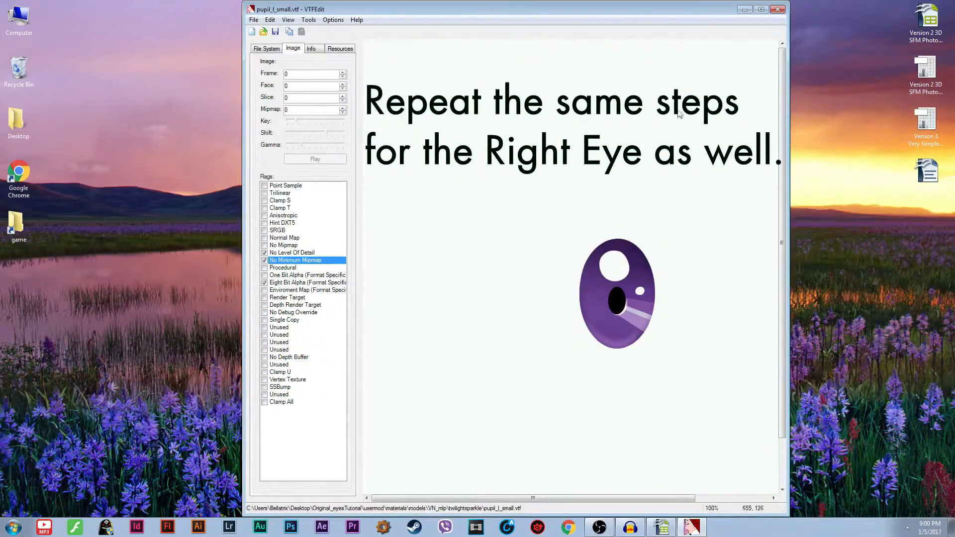
{"action": "left_click", "coordinate": [778, 9]}
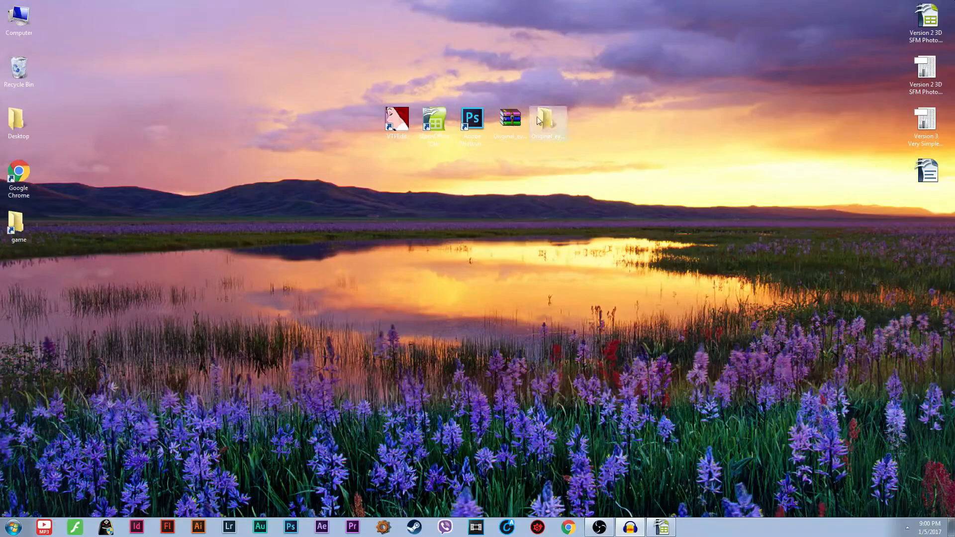
Open the Computer window, move it fully into view and browse to the Steam folder on the AppleJack (A:) drive.
{"action": "left_click", "coordinate": [13, 527]}
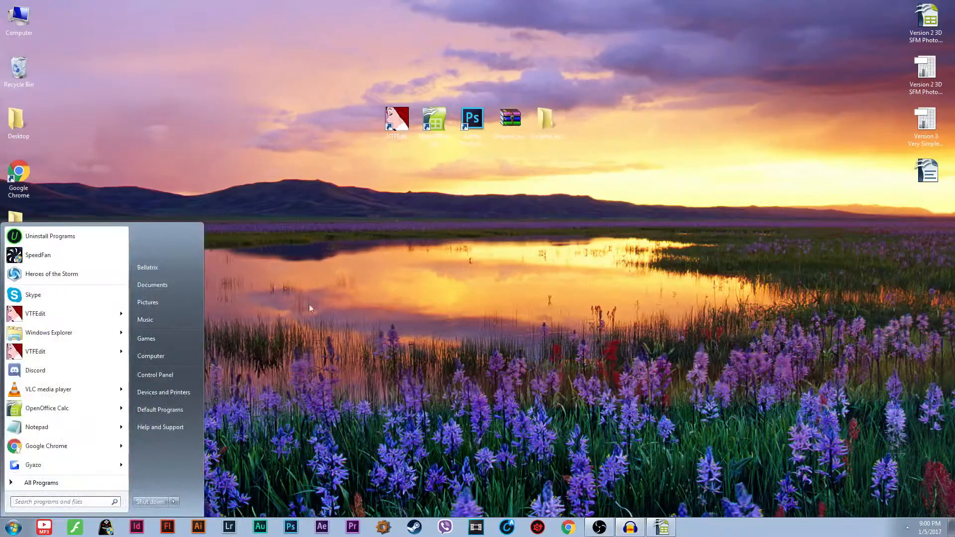
{"action": "left_click", "coordinate": [169, 356]}
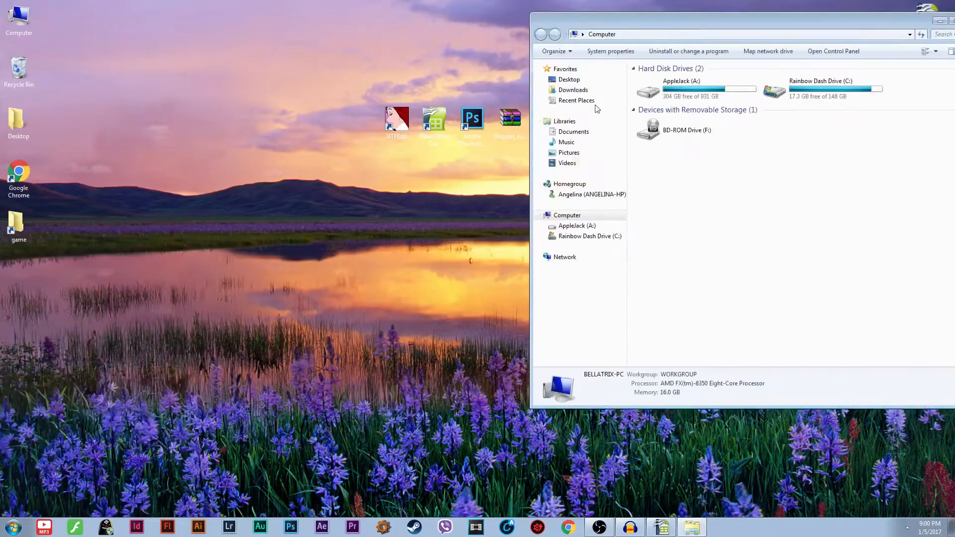
{"action": "left_click_drag", "start_coordinate": [719, 19], "coordinate": [326, 70]}
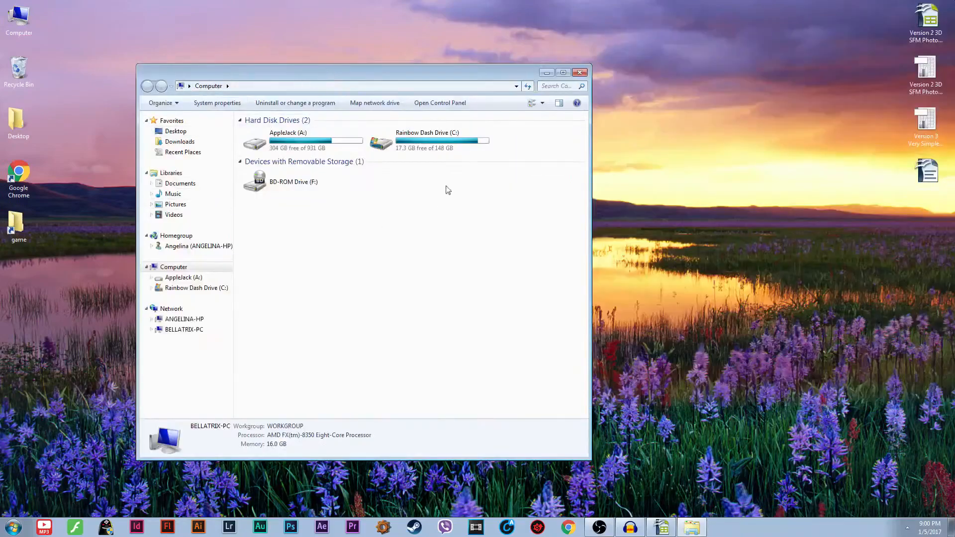
{"action": "double_click", "coordinate": [276, 152]}
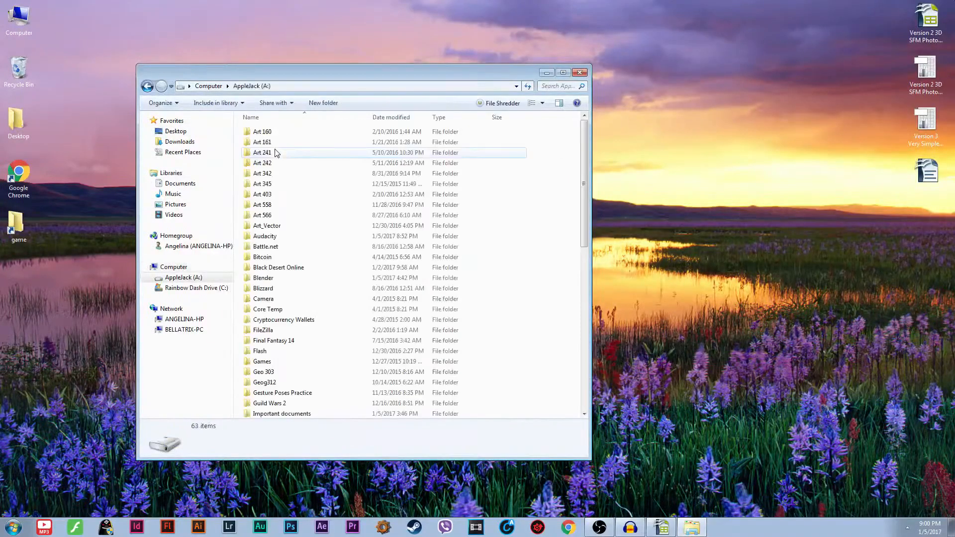
{"action": "left_click_drag", "start_coordinate": [586, 144], "coordinate": [585, 306]}
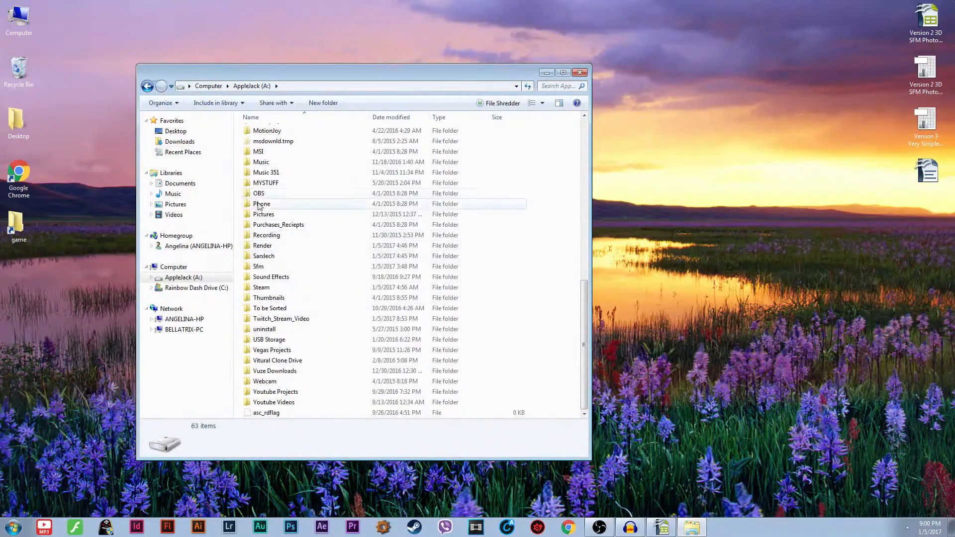
{"action": "double_click", "coordinate": [276, 288]}
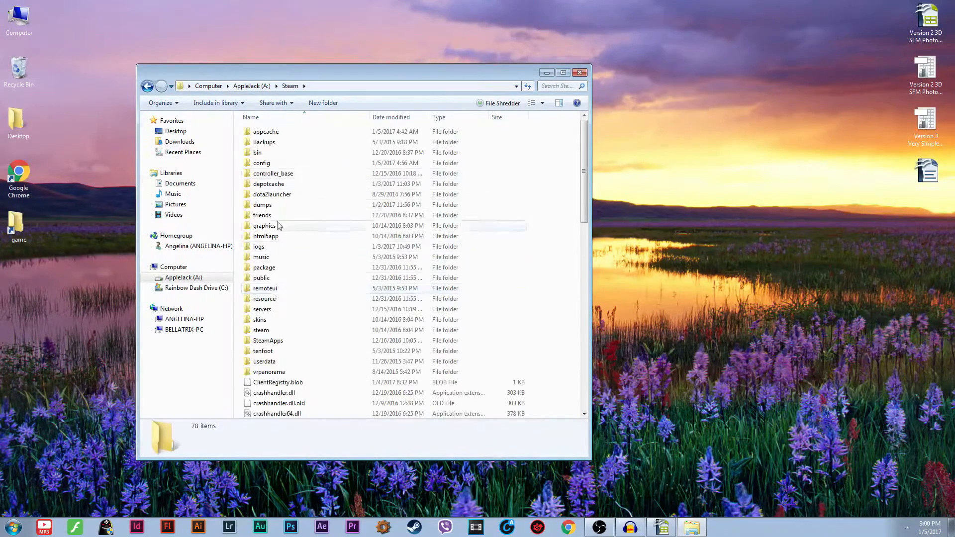
Browse through SteamApps > common > SourceFilmmaker to the game folder and locate usermod.
{"action": "scroll", "coordinate": [279, 209], "scroll_direction": "down", "scroll_amount": 1}
{"action": "double_click", "coordinate": [296, 320]}
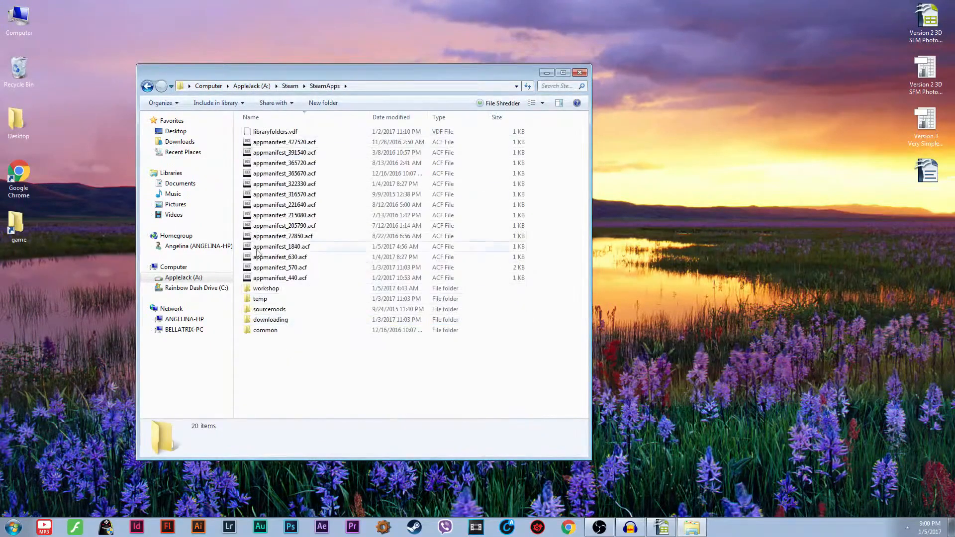
{"action": "double_click", "coordinate": [265, 329]}
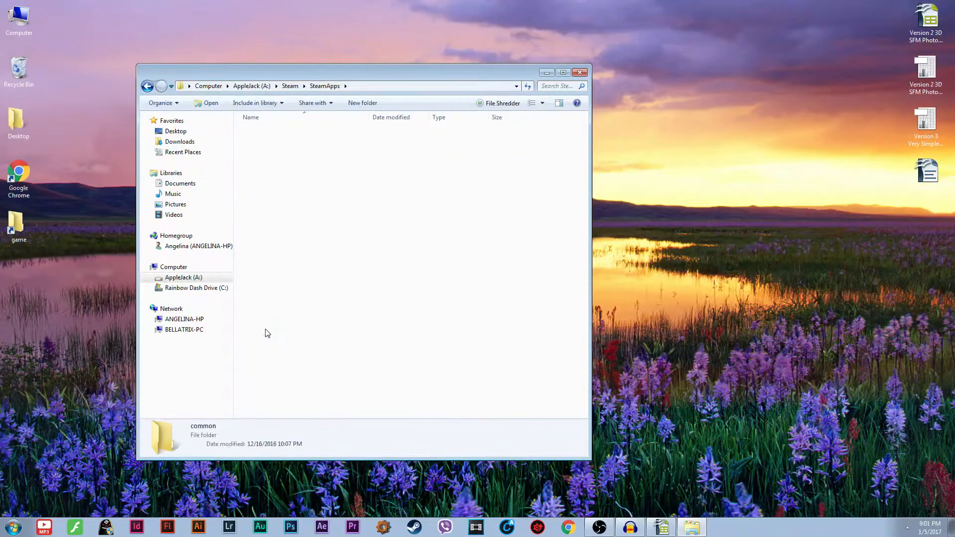
{"action": "double_click", "coordinate": [274, 248]}
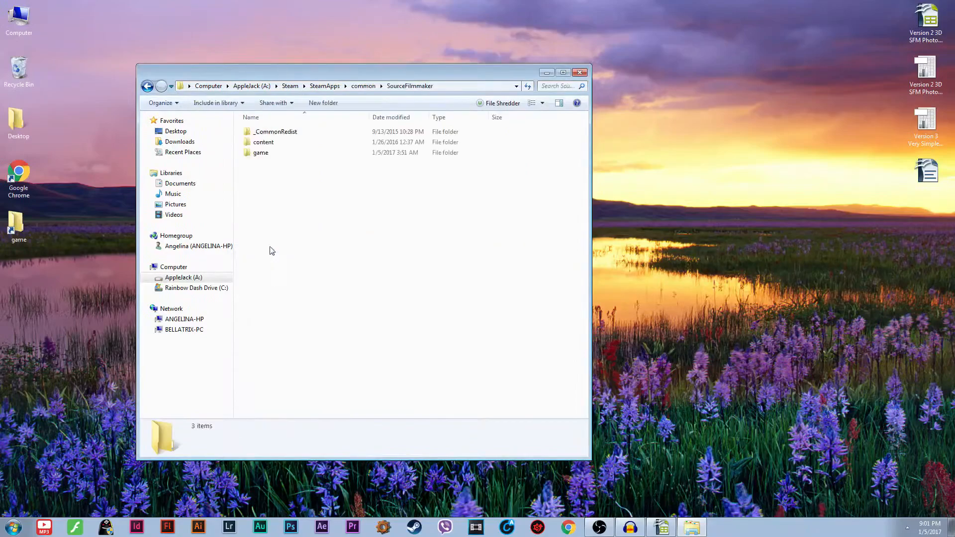
{"action": "double_click", "coordinate": [266, 155]}
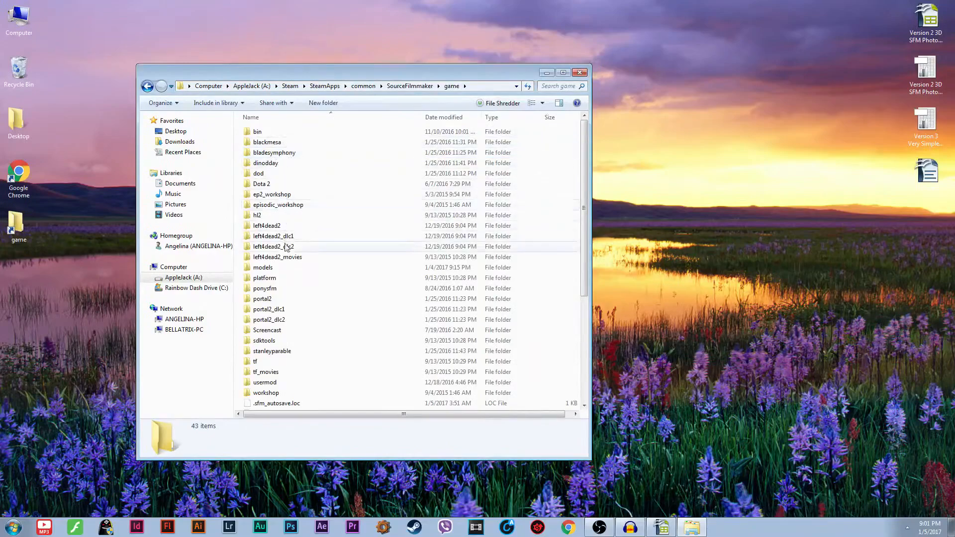
{"action": "scroll", "coordinate": [278, 298], "scroll_direction": "down", "scroll_amount": 2}
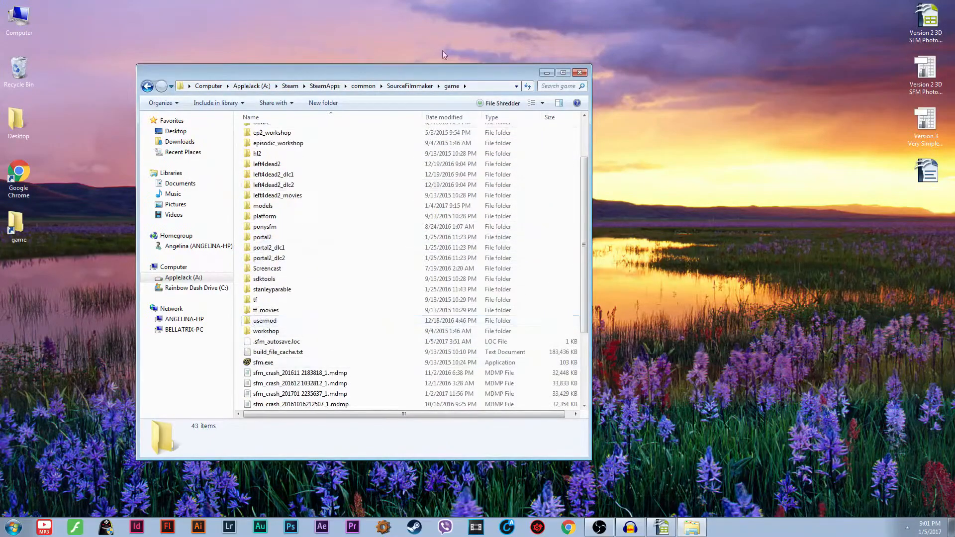
Dock the game folder window on one half of the desktop and open the Original_eyesTutorial folder beside it.
{"action": "left_click_drag", "start_coordinate": [0, 39], "coordinate": [0, 39]}
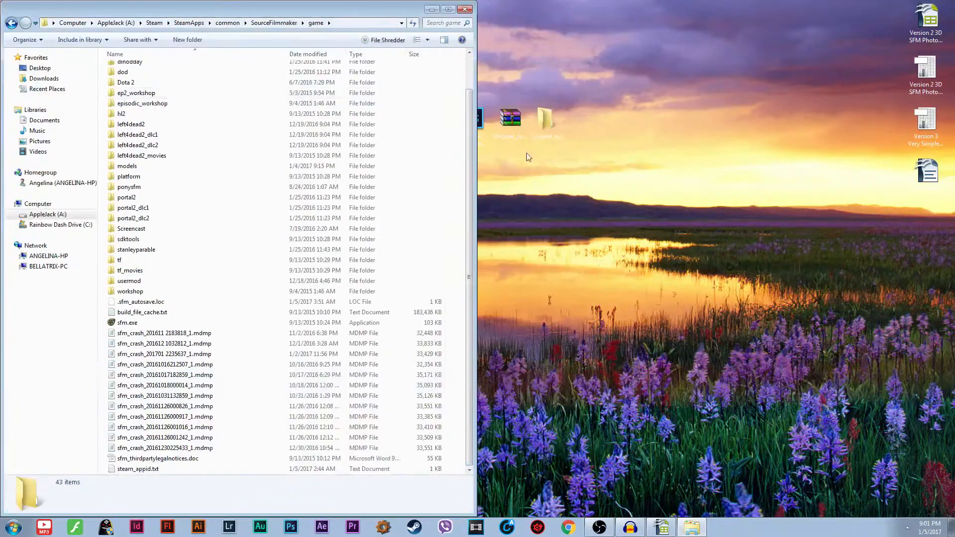
{"action": "double_click", "coordinate": [551, 127]}
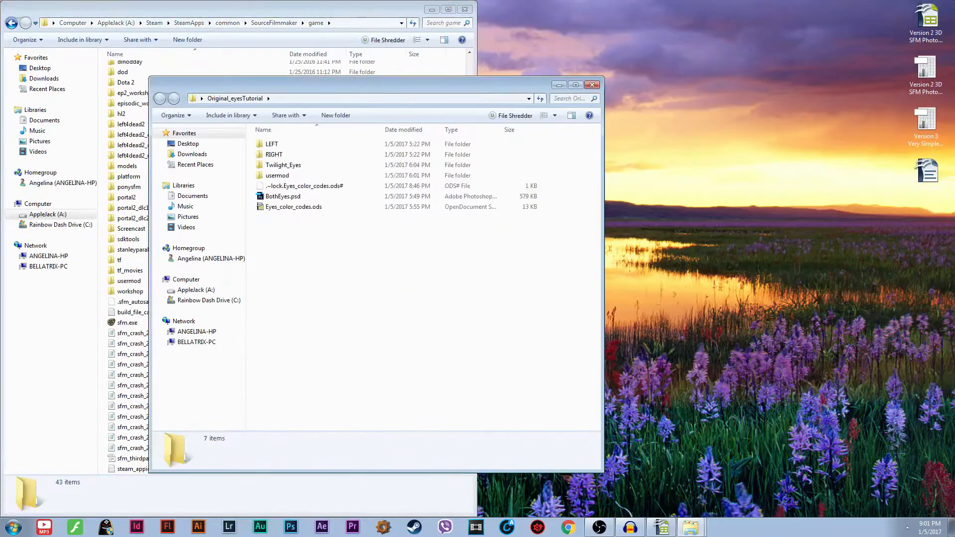
{"action": "key", "text": "super+Left"}
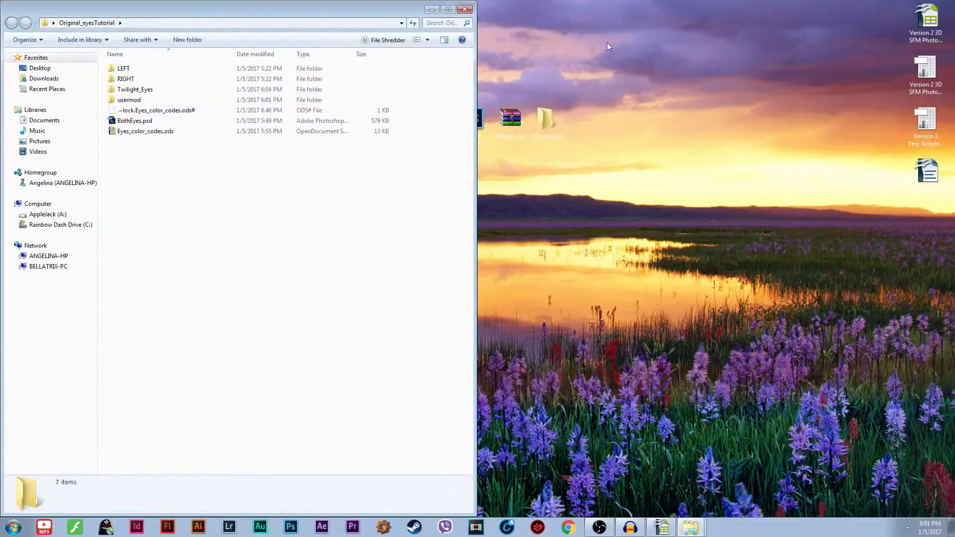
{"action": "key", "text": "super+Right"}
{"action": "left_click_drag", "start_coordinate": [675, 44], "coordinate": [637, 44]}
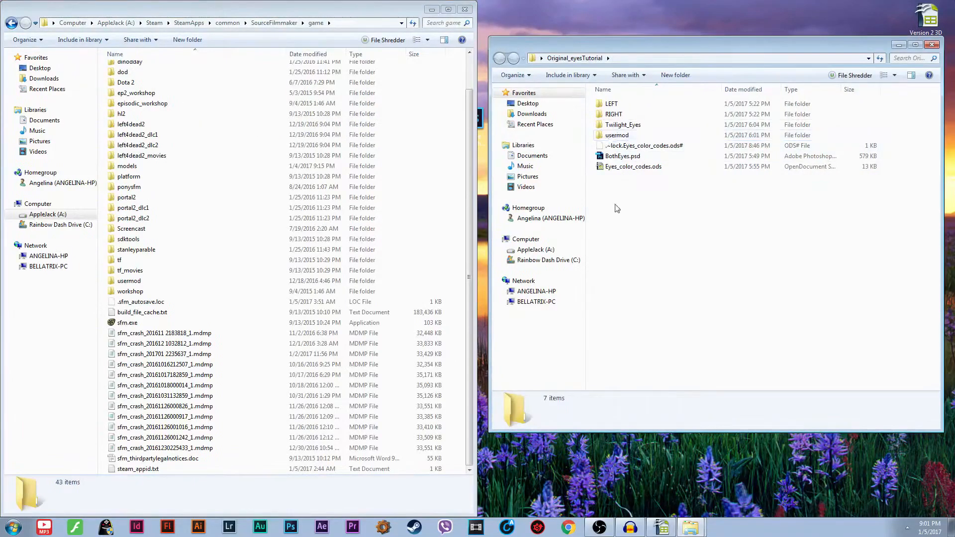
Check the tutorial's usermod folder structure down to VN_mlp > twilightsparkle and return to Original_eyesTutorial.
{"action": "double_click", "coordinate": [615, 135]}
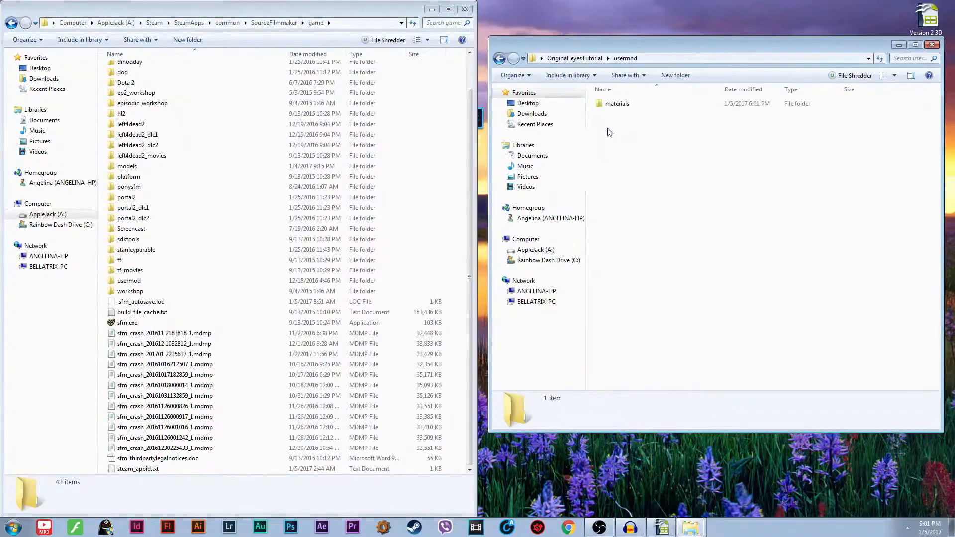
{"action": "double_click", "coordinate": [615, 105]}
{"action": "double_click", "coordinate": [615, 104]}
{"action": "double_click", "coordinate": [615, 104]}
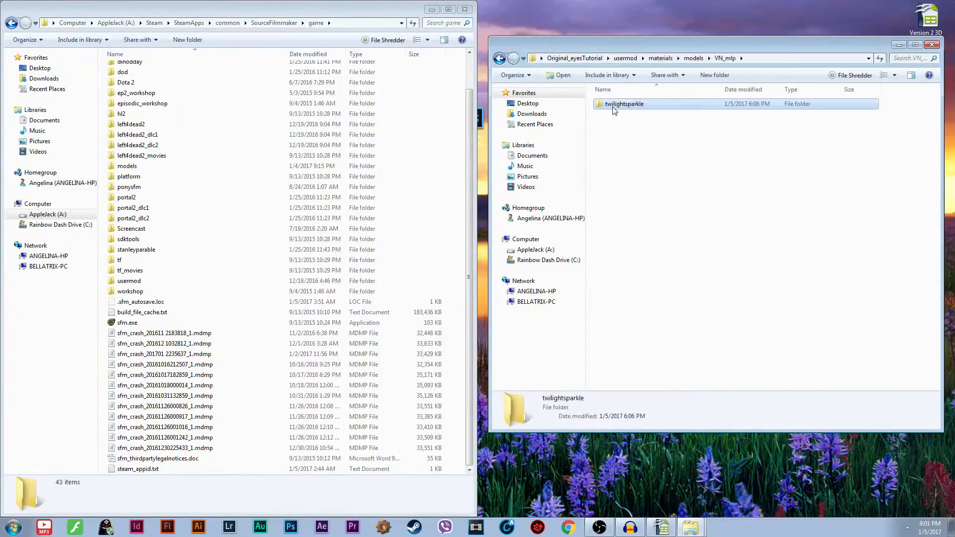
{"action": "left_click", "coordinate": [498, 59]}
{"action": "left_click", "coordinate": [498, 60]}
{"action": "left_click", "coordinate": [499, 60]}
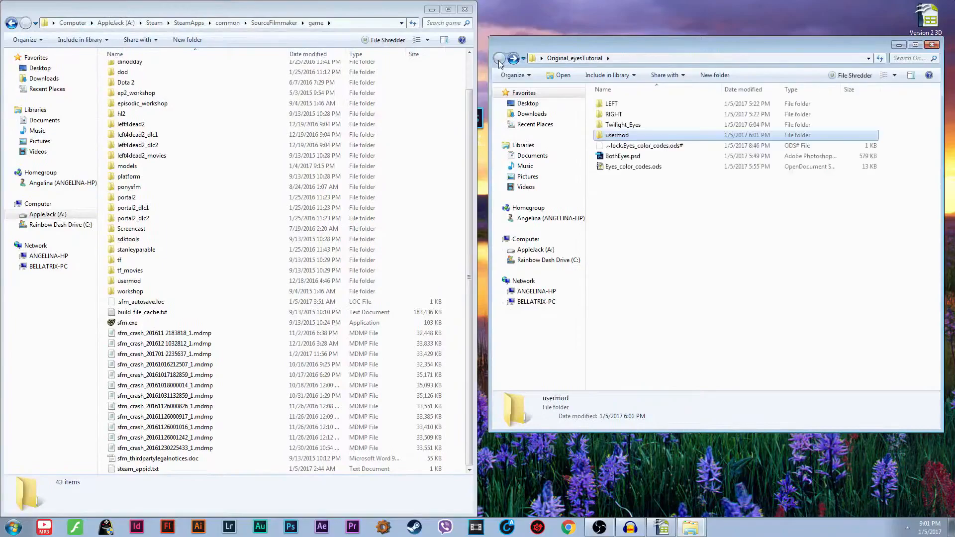
Copy the usermod folder from Original_eyesTutorial and paste it into the SourceFilmmaker game folder.
{"action": "right_click", "coordinate": [608, 138]}
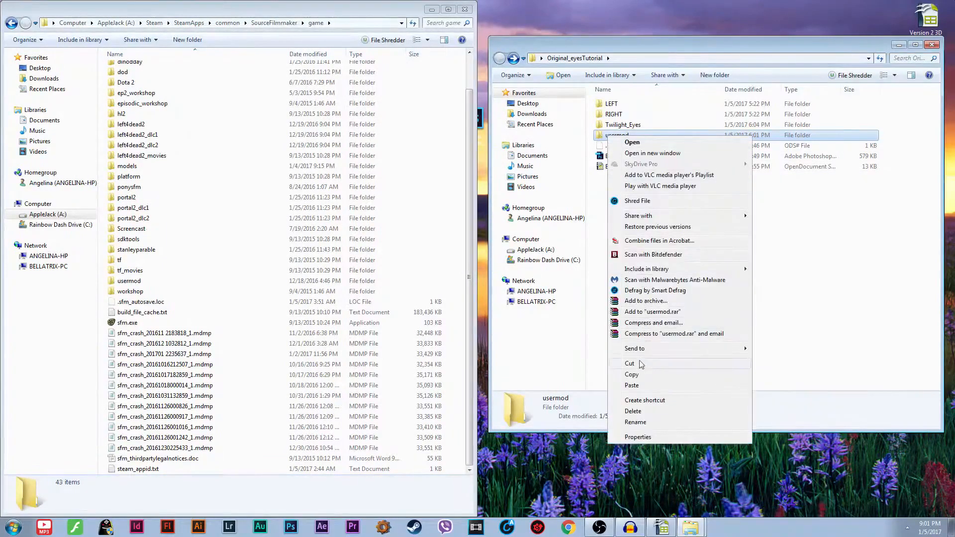
{"action": "left_click", "coordinate": [631, 374]}
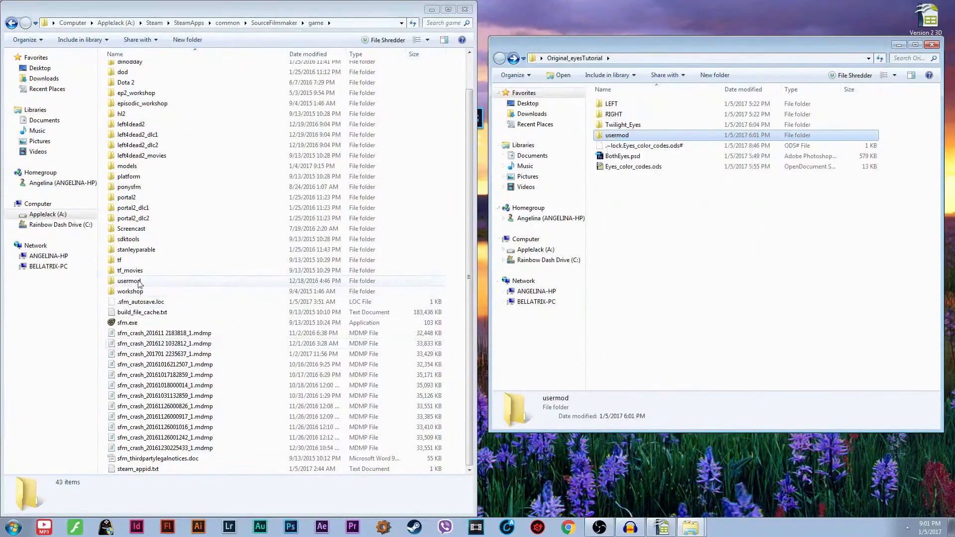
{"action": "right_click", "coordinate": [103, 277]}
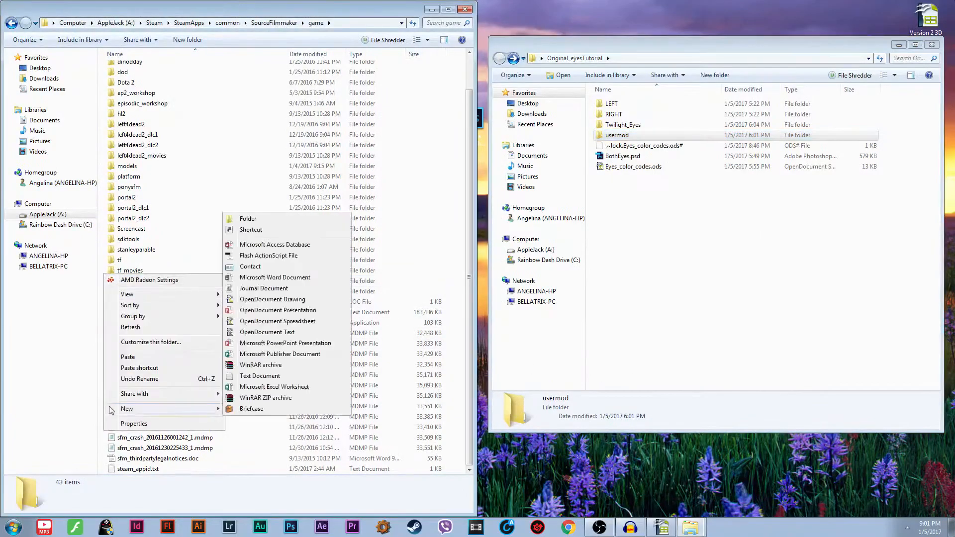
{"action": "left_click", "coordinate": [128, 357]}
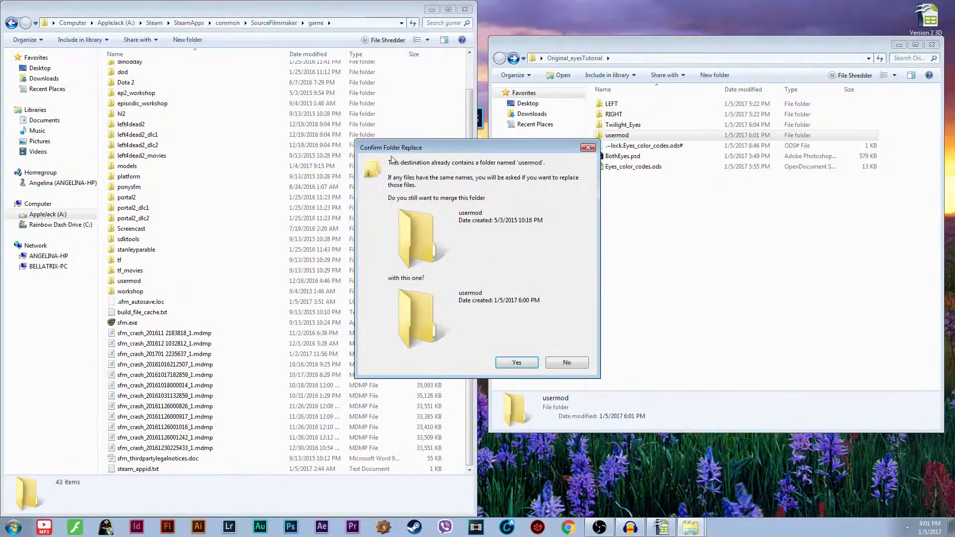
Merge all matching folders, replace the conflicting pupil files with the copied ones, and close both folder windows.
{"action": "left_click", "coordinate": [516, 363]}
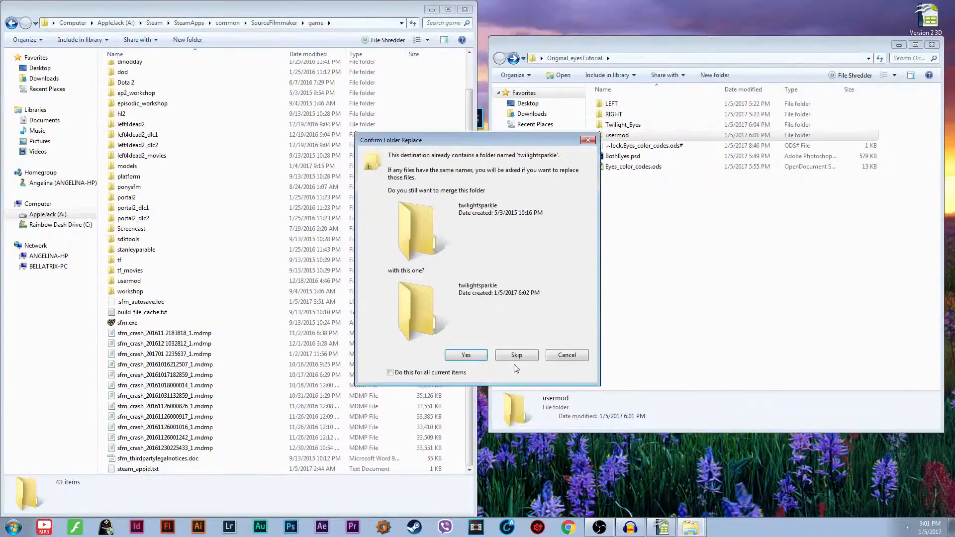
{"action": "left_click", "coordinate": [392, 373]}
{"action": "left_click", "coordinate": [465, 355]}
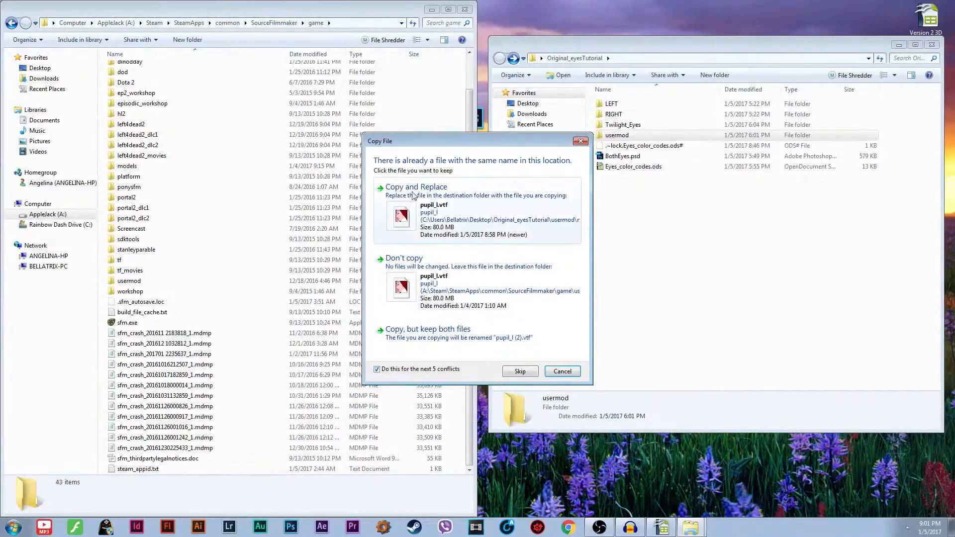
{"action": "left_click", "coordinate": [439, 202]}
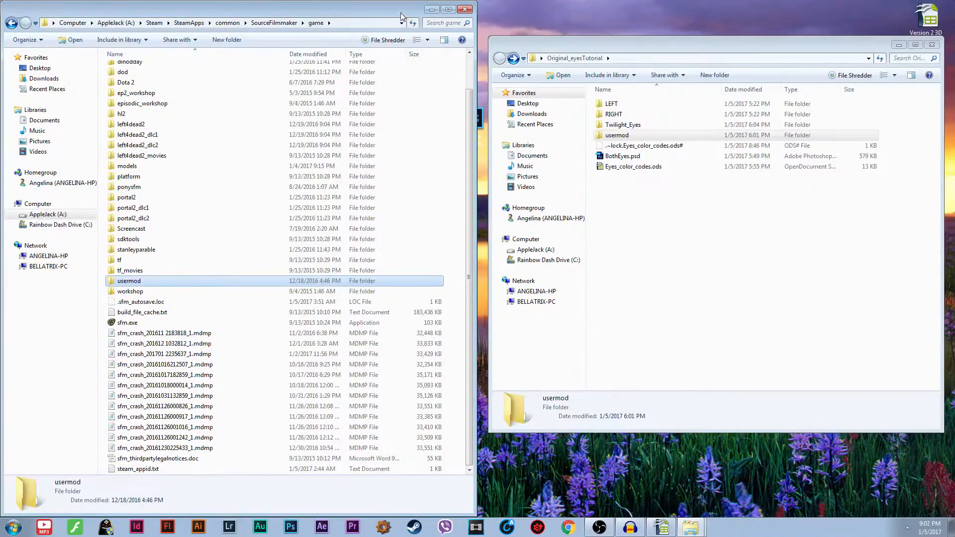
{"action": "left_click", "coordinate": [466, 10]}
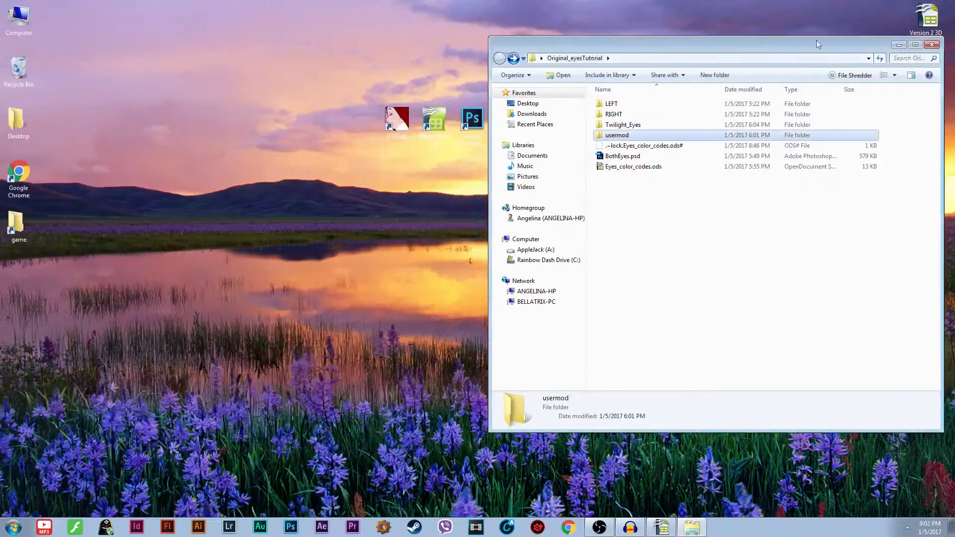
{"action": "left_click", "coordinate": [932, 44]}
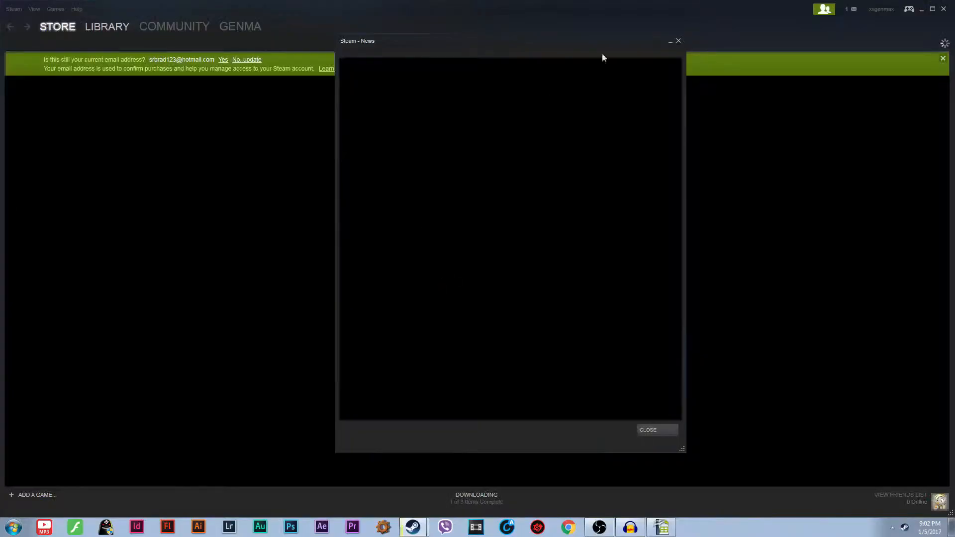
Dismiss the Steam news, launch Source Filmmaker from the library and minimize Steam.
{"action": "left_click", "coordinate": [677, 41]}
{"action": "left_click", "coordinate": [93, 29]}
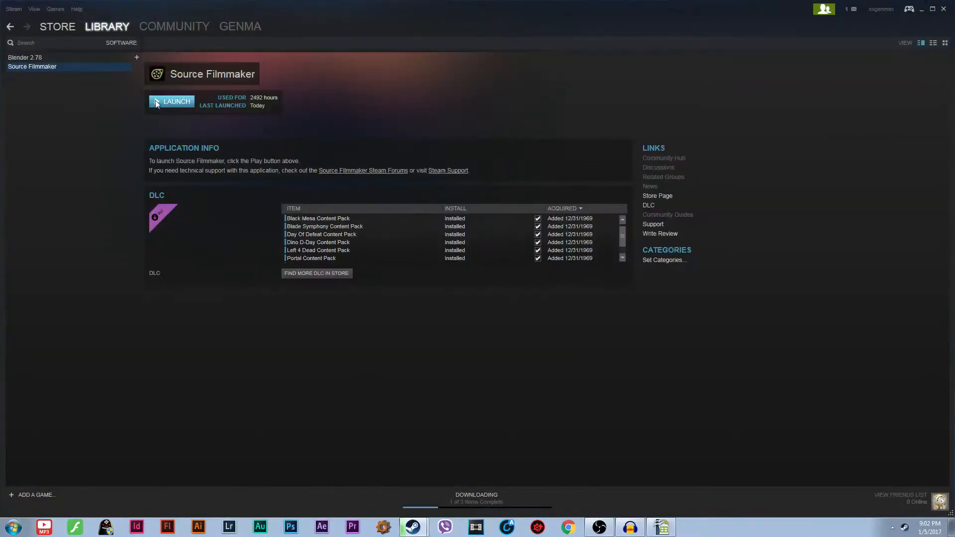
{"action": "left_click", "coordinate": [155, 102]}
{"action": "left_click", "coordinate": [480, 292]}
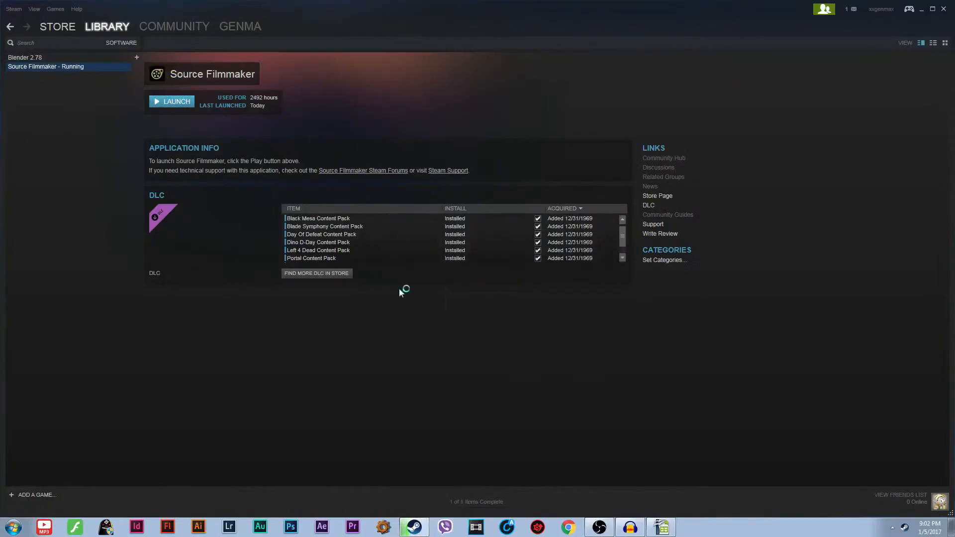
{"action": "left_click", "coordinate": [922, 13]}
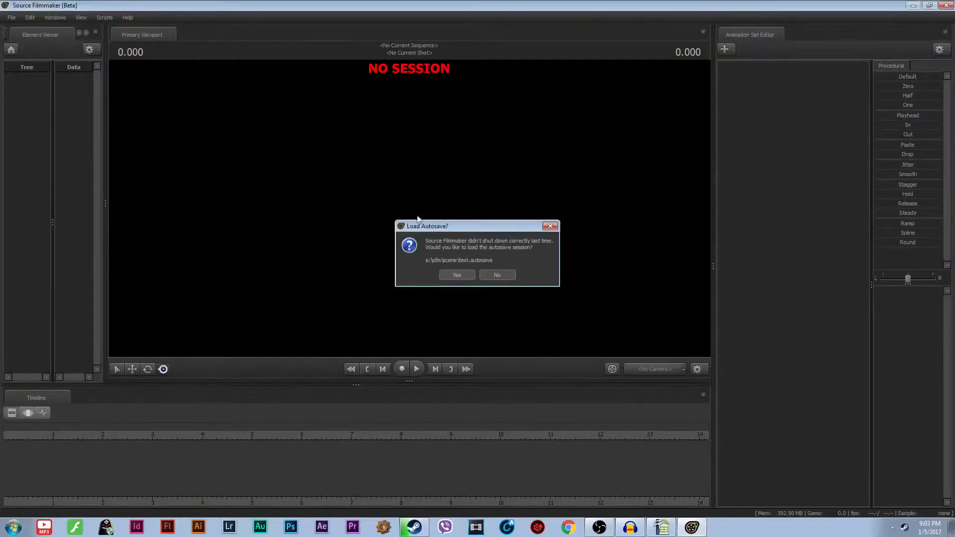
Decline loading the autosave and create a new session named Test12 in A:/Sfm/Scene.
{"action": "left_click", "coordinate": [497, 275]}
{"action": "left_click_drag", "start_coordinate": [360, 147], "coordinate": [336, 100]}
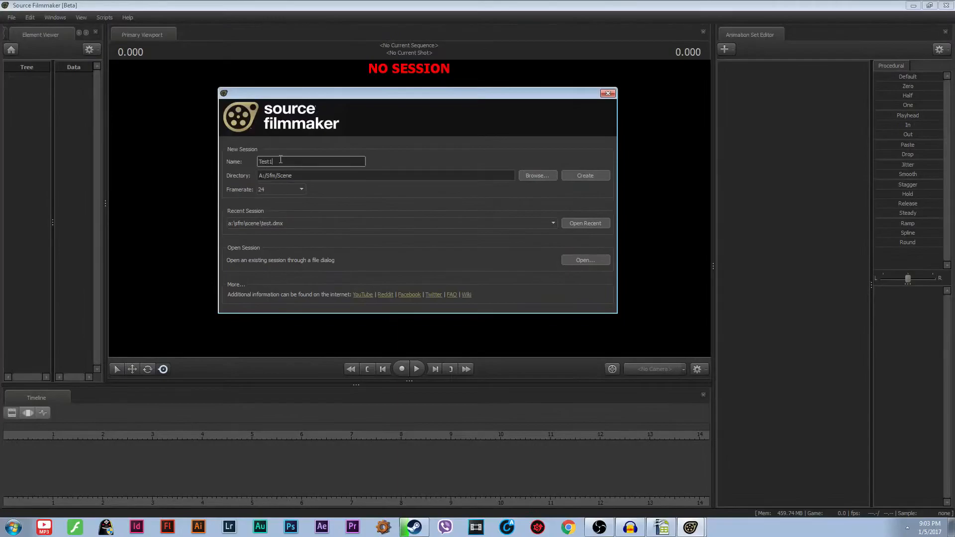
{"action": "key", "text": "BackSpace"}
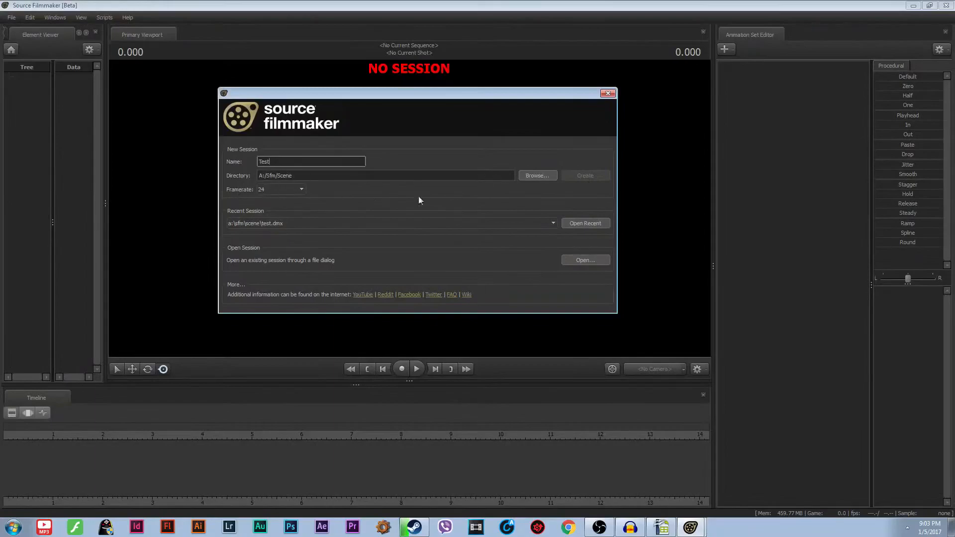
{"action": "type", "text": "12"}
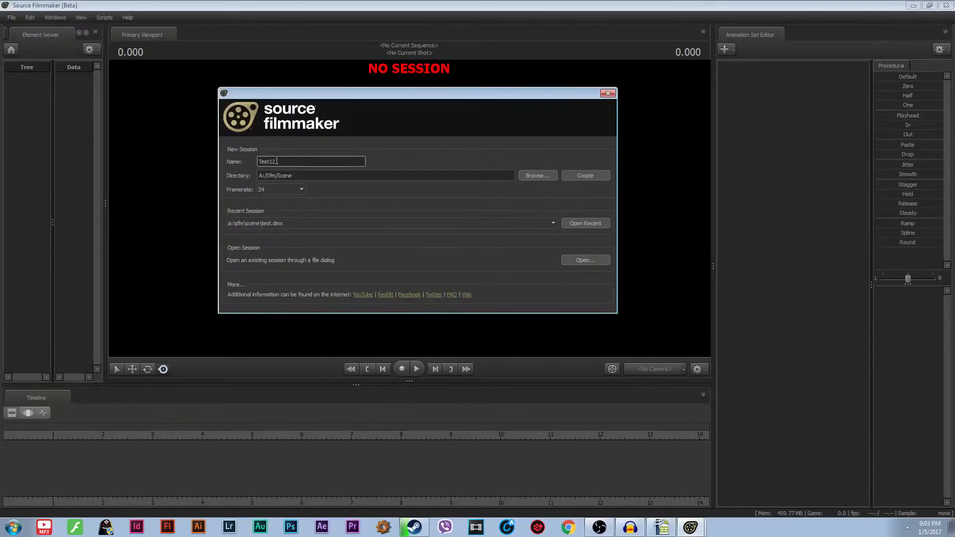
{"action": "left_click", "coordinate": [594, 175]}
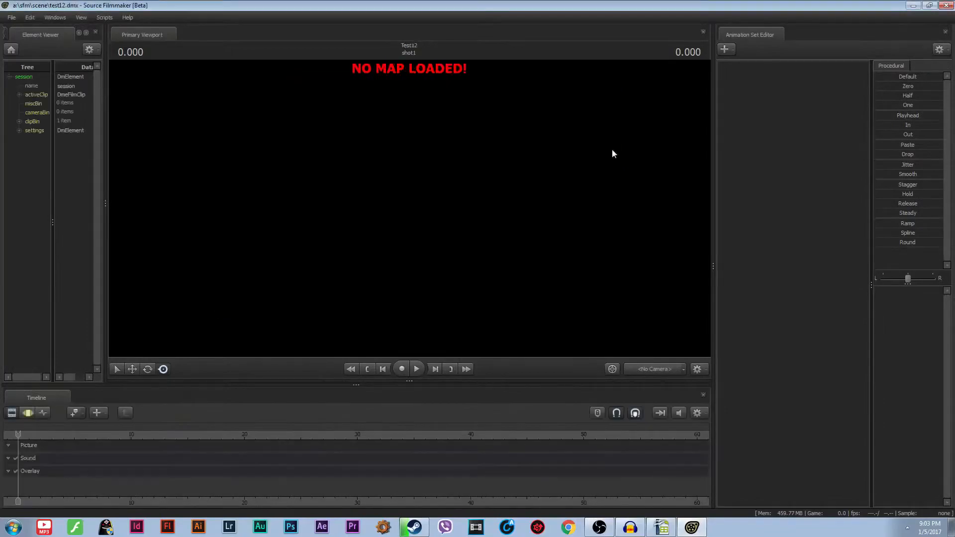
Load the stage_big.bsp map into the session.
{"action": "right_click", "coordinate": [377, 176]}
{"action": "left_click", "coordinate": [402, 256]}
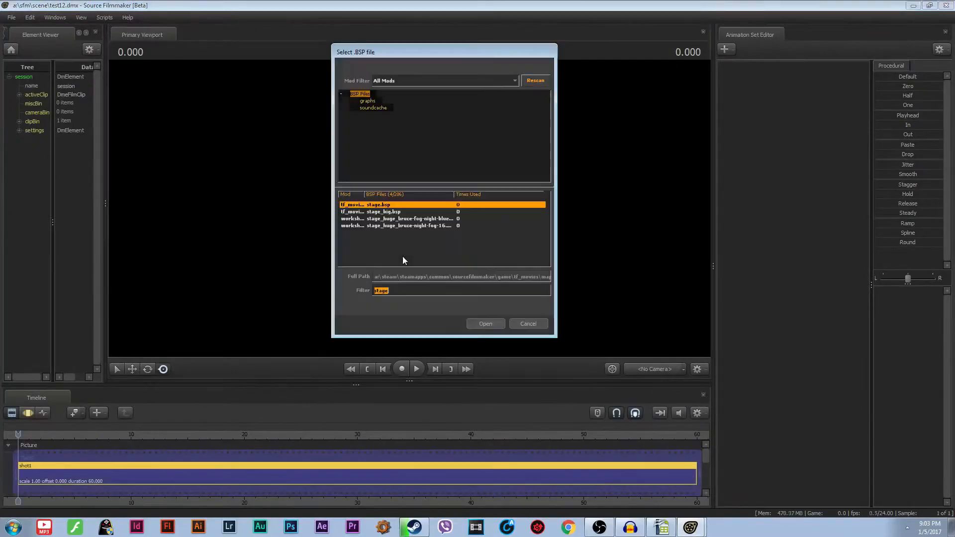
{"action": "left_click", "coordinate": [384, 213]}
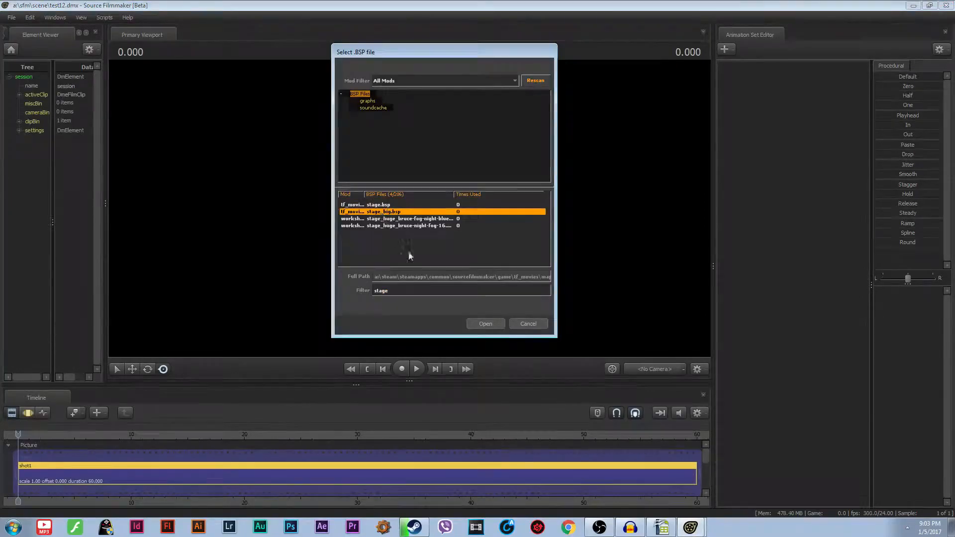
{"action": "left_click", "coordinate": [476, 323]}
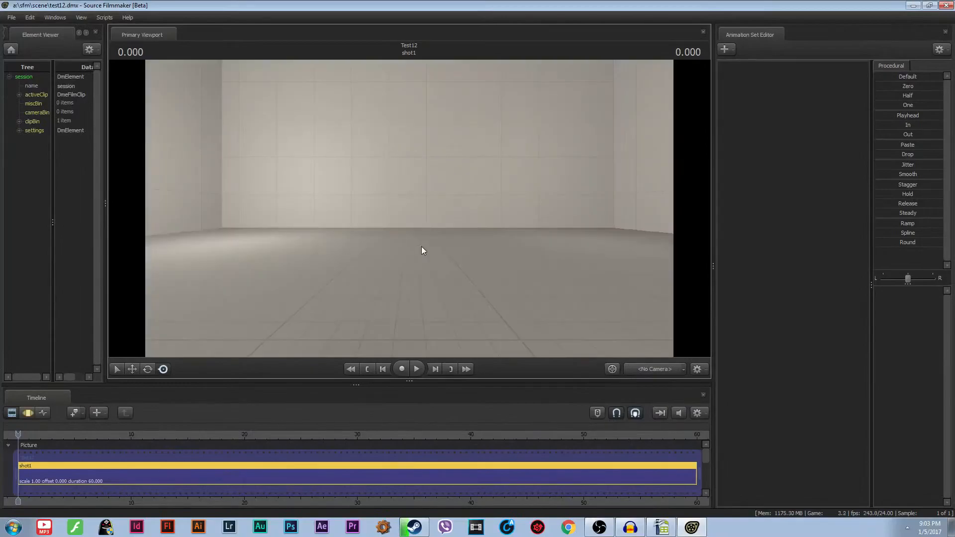
Create an animation set for the enhanced_ponies vn_twilightalicorn_enh.mdl model, placing it on the stage near the orange disc.
{"action": "left_click_drag", "start_coordinate": [421, 246], "coordinate": [399, 254]}
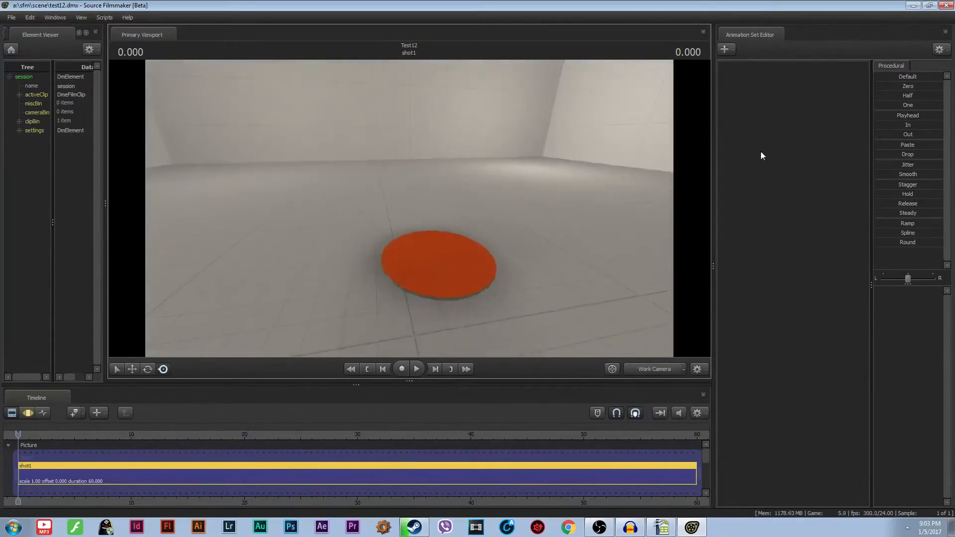
{"action": "right_click", "coordinate": [729, 68]}
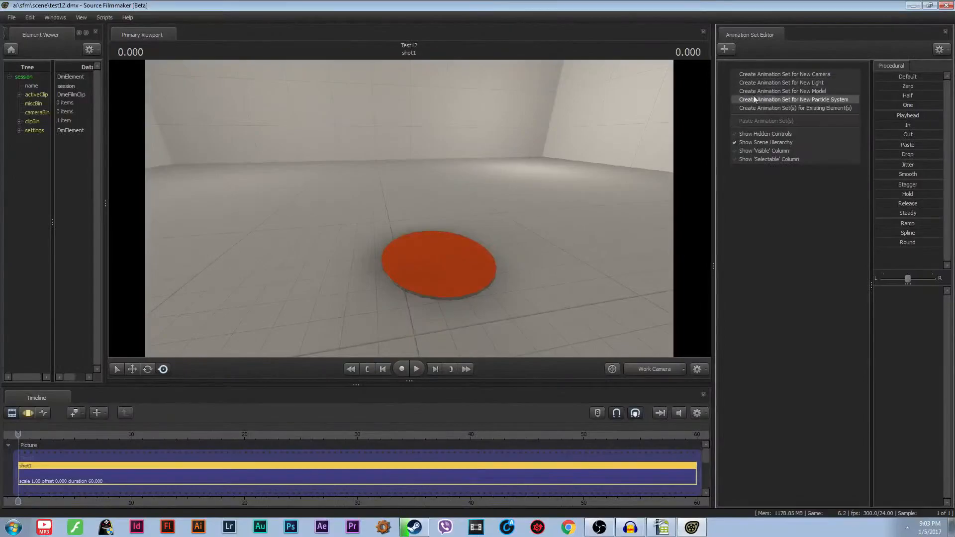
{"action": "left_click", "coordinate": [774, 93]}
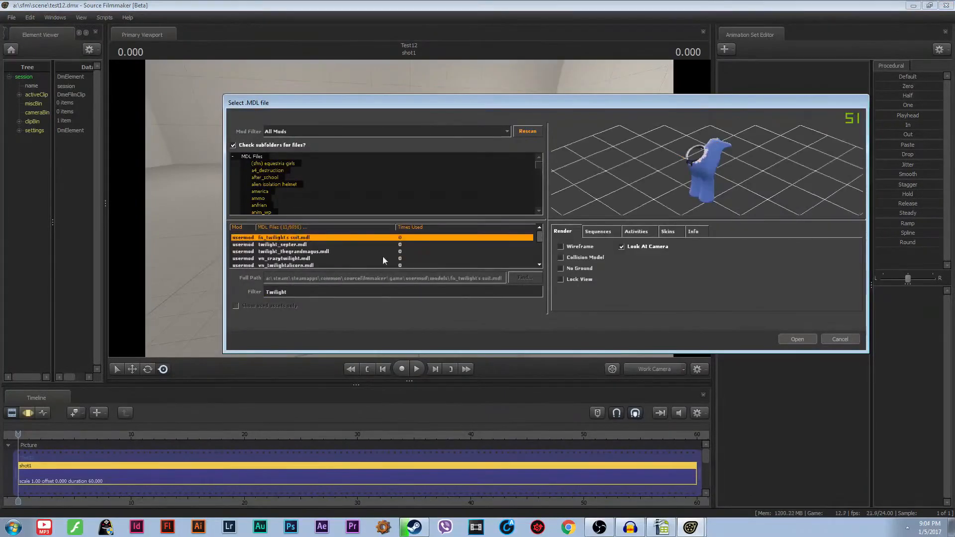
{"action": "scroll", "coordinate": [387, 256], "scroll_direction": "down", "scroll_amount": 3}
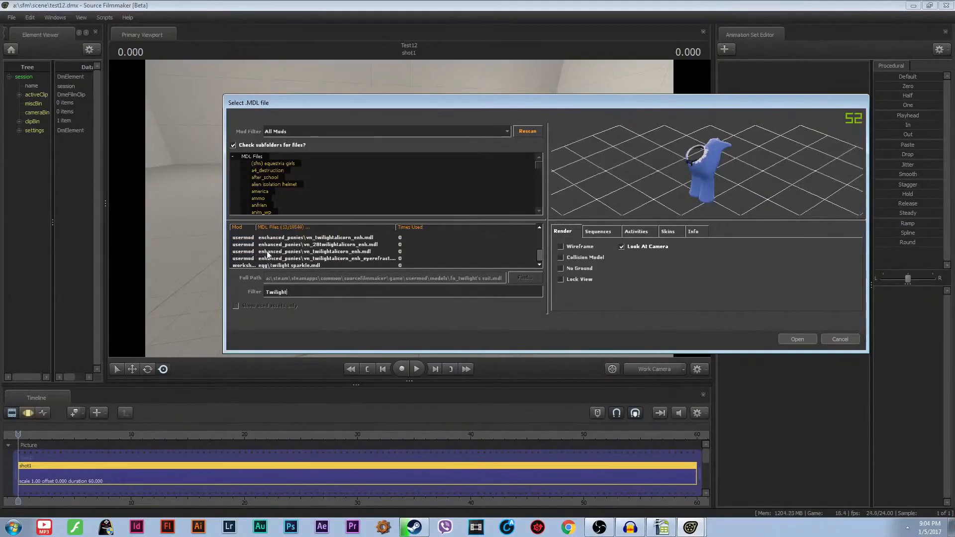
{"action": "left_click", "coordinate": [338, 252]}
{"action": "left_click_drag", "start_coordinate": [647, 192], "coordinate": [697, 168]}
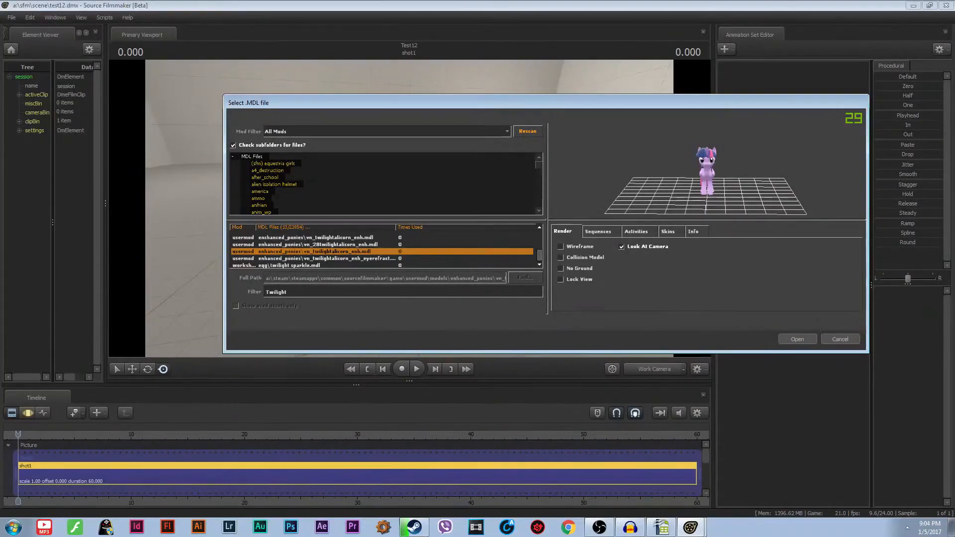
{"action": "left_click", "coordinate": [799, 340]}
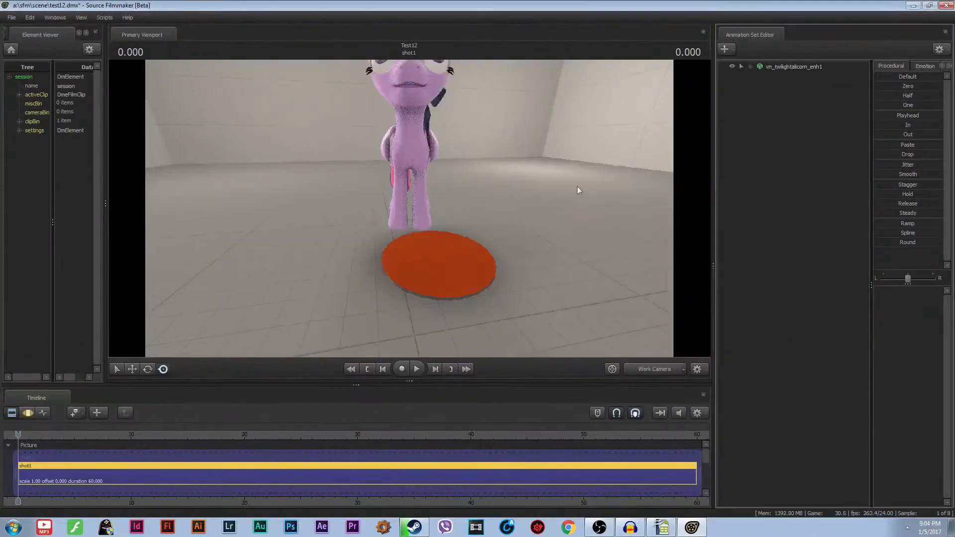
Expand the Twilight model's Face Control and Eyes groups and select the eyes_updown control.
{"action": "left_click_drag", "start_coordinate": [409, 211], "coordinate": [393, 219]}
{"action": "key", "text": "w"}
{"action": "key", "text": "d"}
{"action": "key", "text": "w"}
{"action": "left_click", "coordinate": [759, 77]}
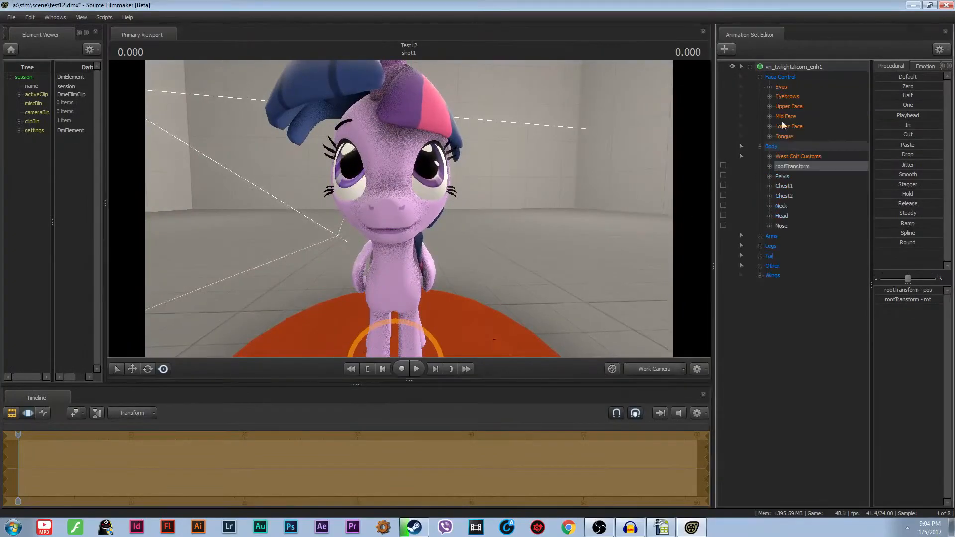
{"action": "left_click", "coordinate": [769, 86]}
{"action": "left_click", "coordinate": [796, 97]}
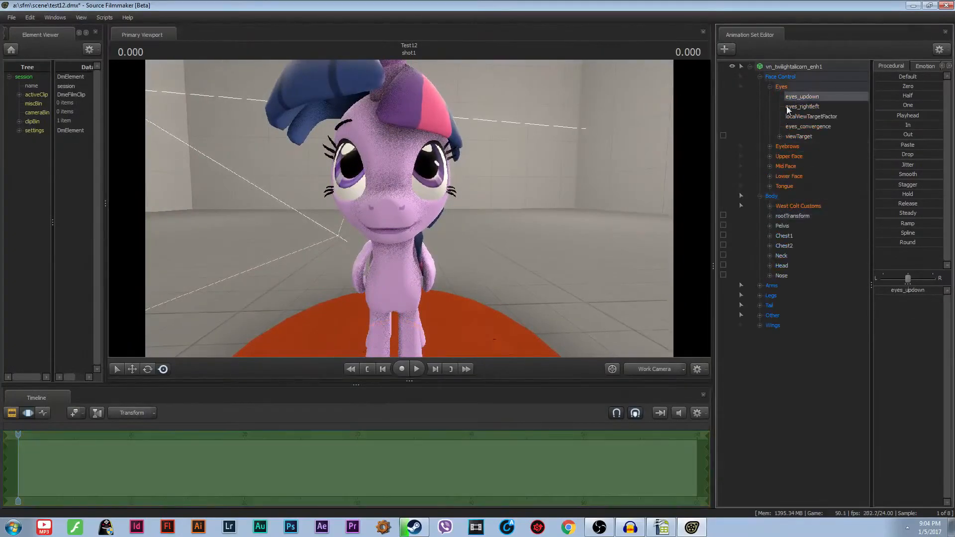
Select the model's eye controls and move the view target down to head height in front of the face.
{"action": "left_click", "coordinate": [772, 77]}
{"action": "left_click_drag", "start_coordinate": [387, 185], "coordinate": [387, 186]}
{"action": "key", "text": "s"}
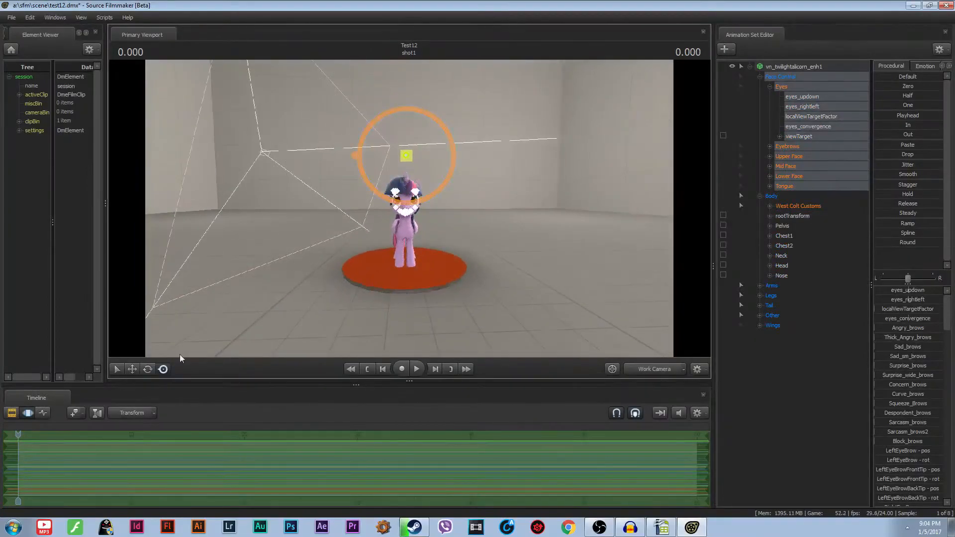
{"action": "left_click", "coordinate": [132, 369]}
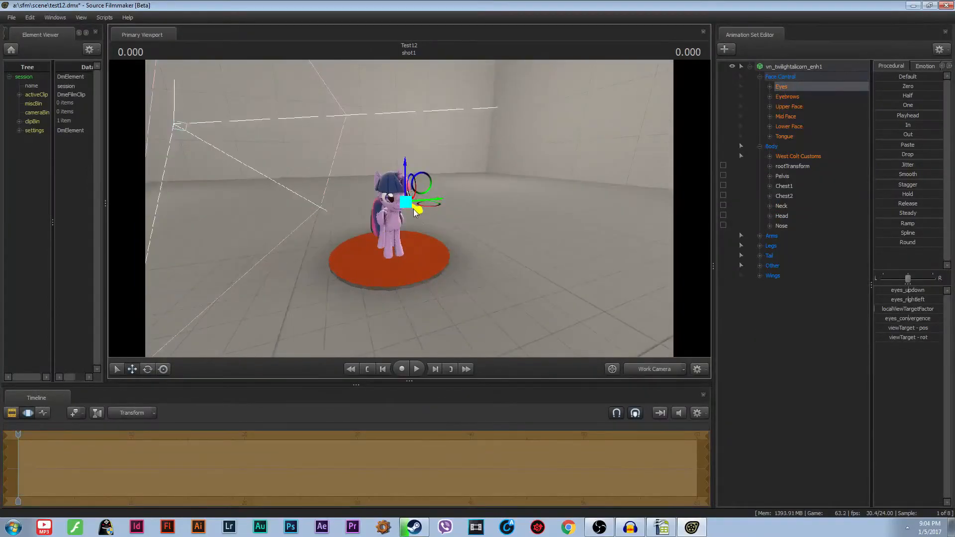
{"action": "left_click_drag", "start_coordinate": [414, 209], "coordinate": [454, 203]}
Examine the new eye textures on Twilight's face up close from the side and the front.
{"action": "key", "text": "d"}
{"action": "key", "text": "w"}
{"action": "key", "text": "w"}
{"action": "key", "text": "d"}
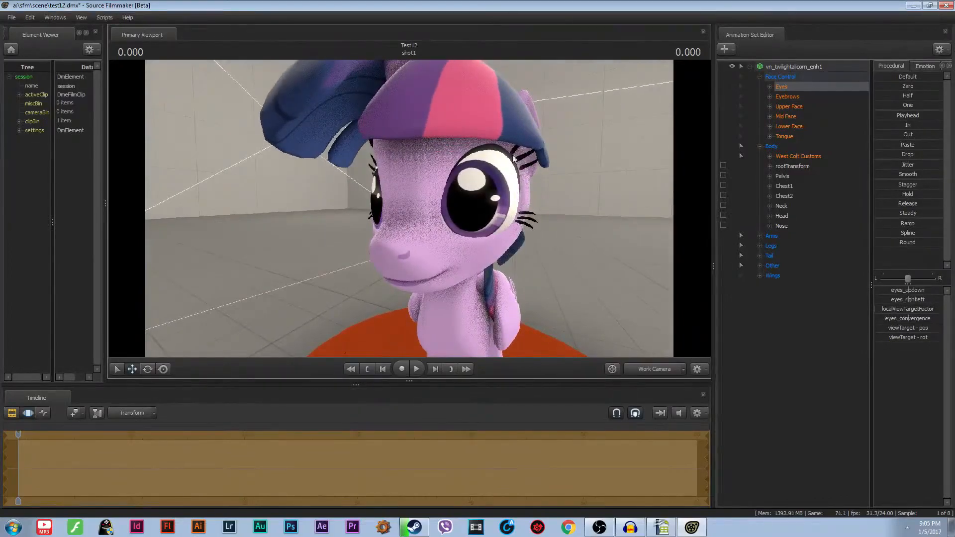
{"action": "left_click_drag", "start_coordinate": [502, 234], "coordinate": [513, 240]}
{"action": "key", "text": "a"}
{"action": "left_click_drag", "start_coordinate": [409, 208], "coordinate": [363, 233]}
{"action": "key", "text": "w"}
{"action": "key", "text": "d"}
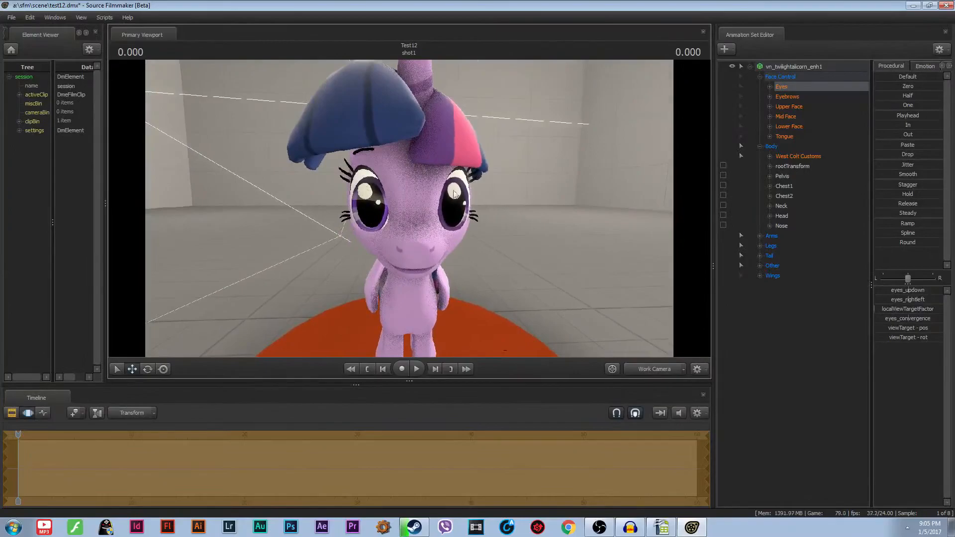